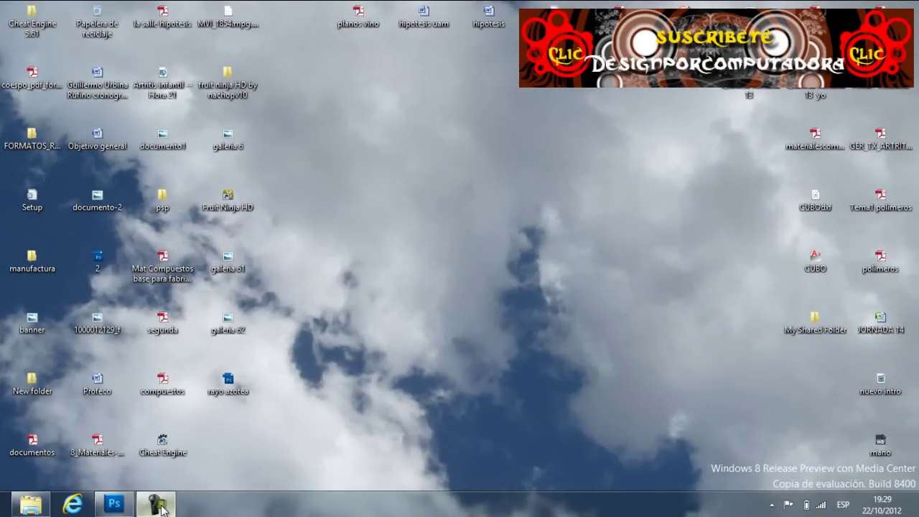
Step: Bring the rayo azotea.psd document up in Photoshop from the taskbar
click(114, 504)
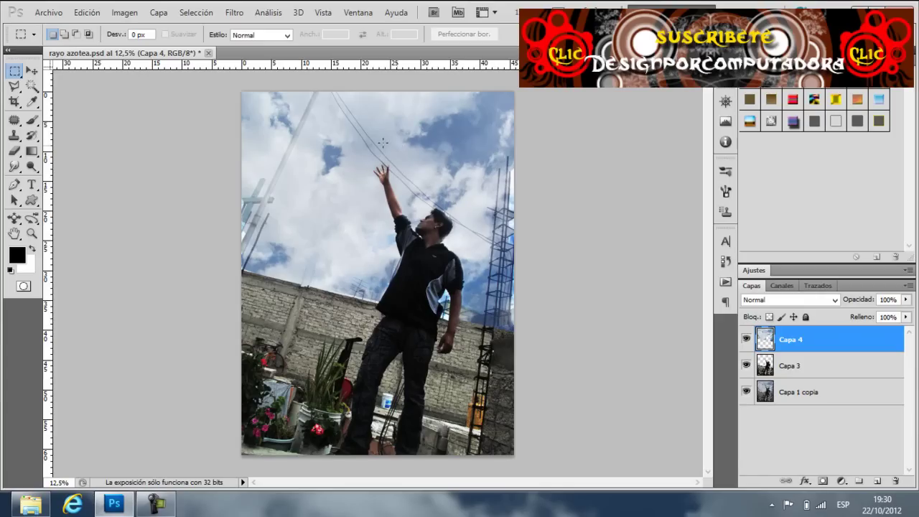
Step: Copy Capa 4's sky selection to a new layer, Capa 5, and hide it
click(31, 86)
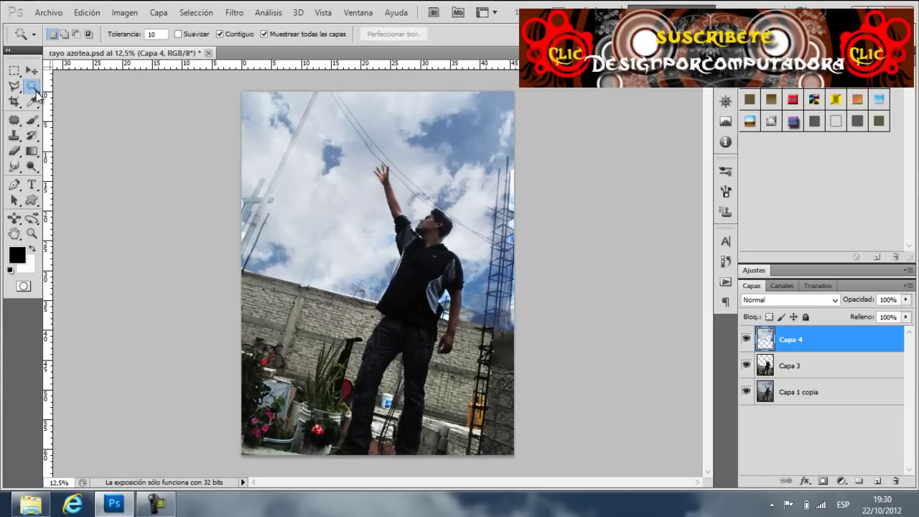
click(15, 87)
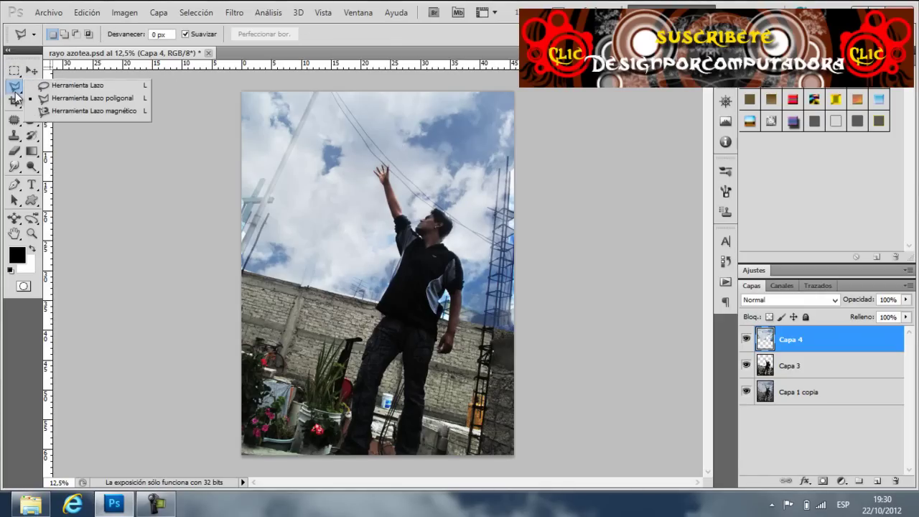
click(15, 73)
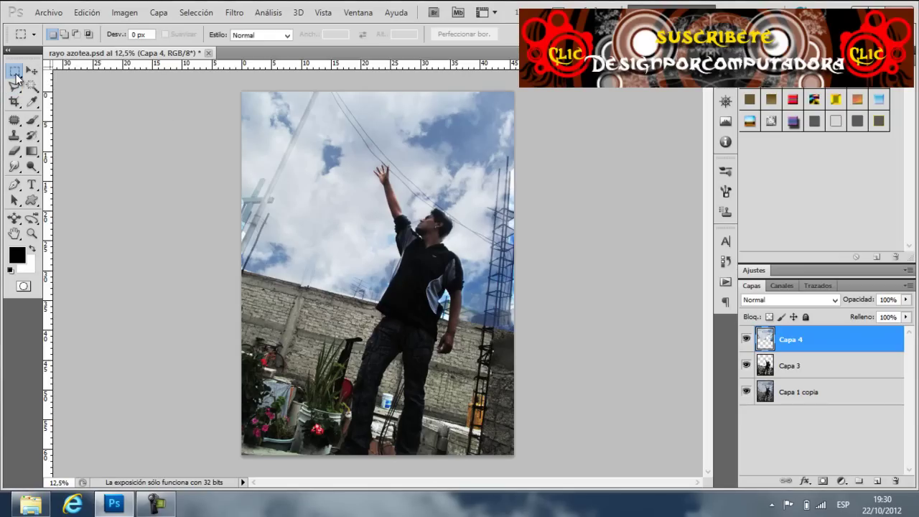
ctrl+click(767, 338)
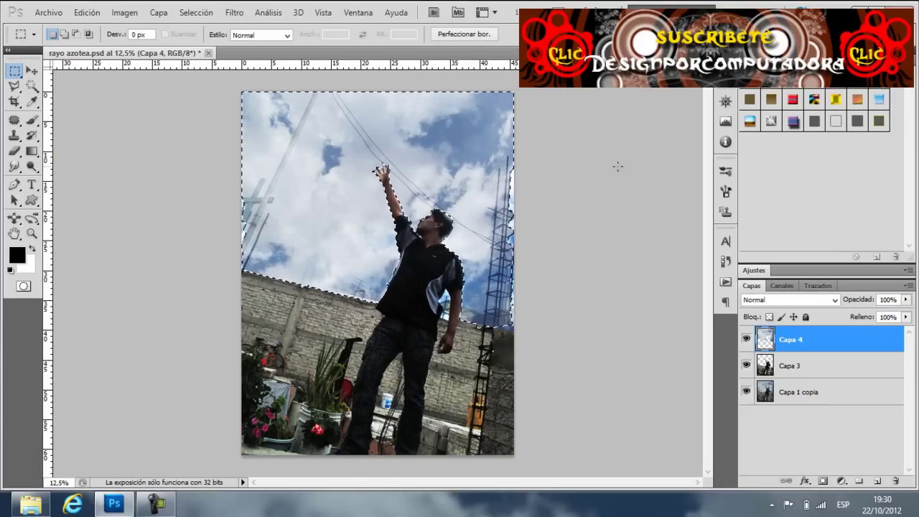
key(ctrl+j)
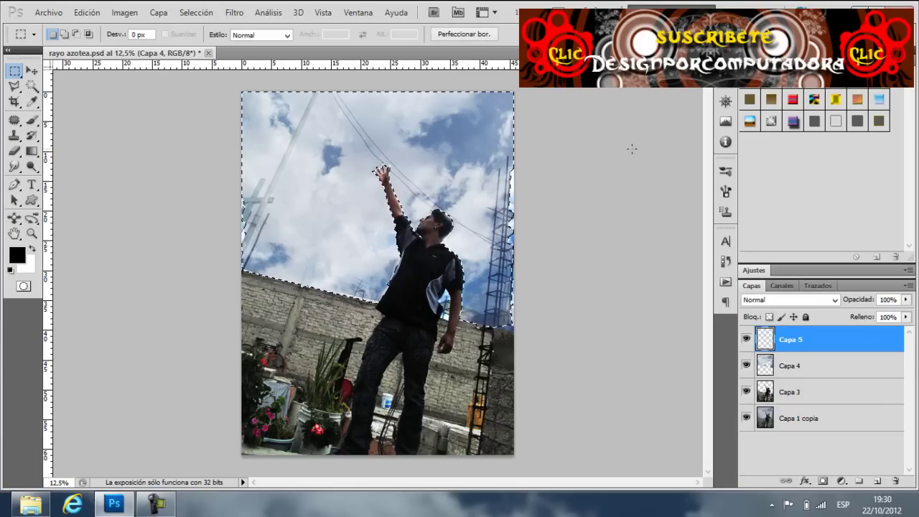
click(767, 367)
click(746, 338)
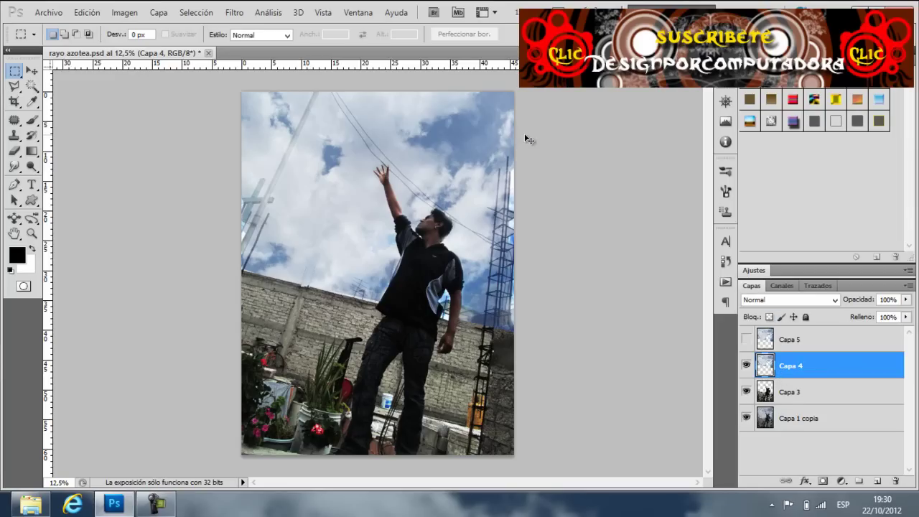
Step: Darken Capa 4's sky with a Curves adjustment, dragging the curve point down-right
key(v)
click(124, 12)
mouse_move(133, 46)
click(380, 77)
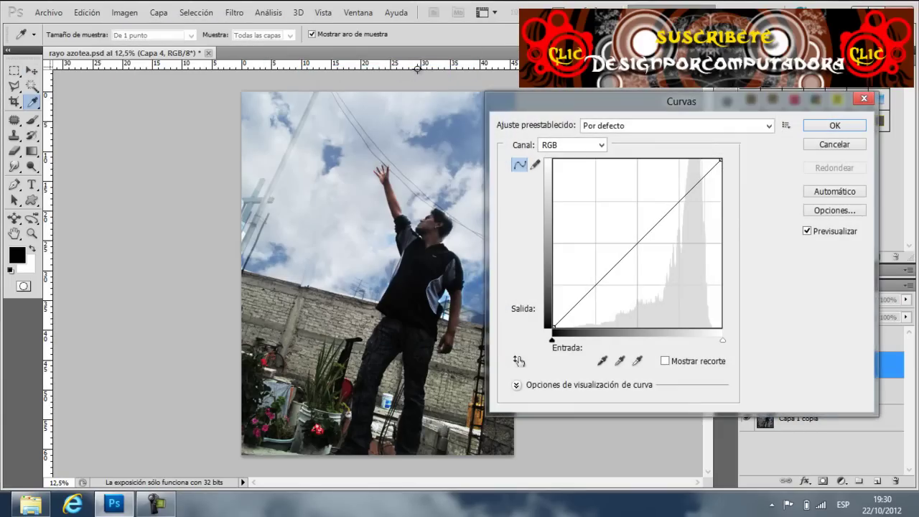
click(636, 248)
drag(641, 260, 675, 270)
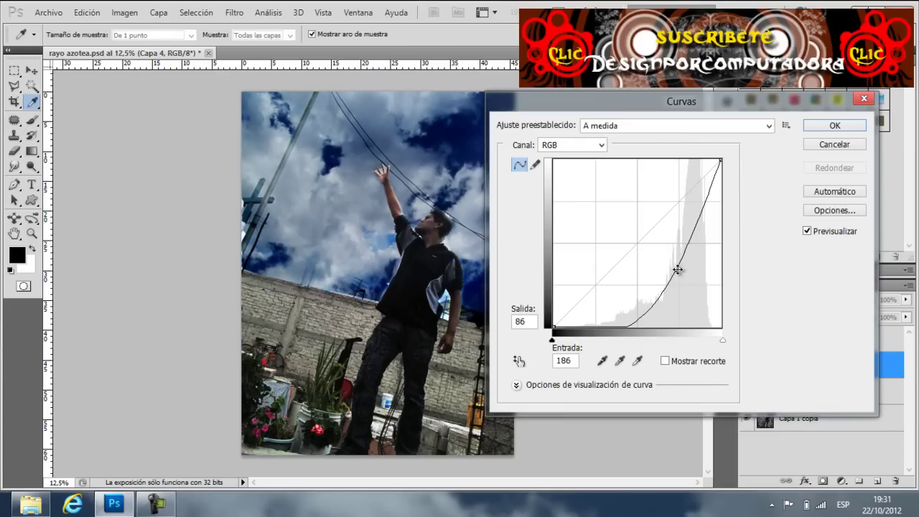
click(829, 127)
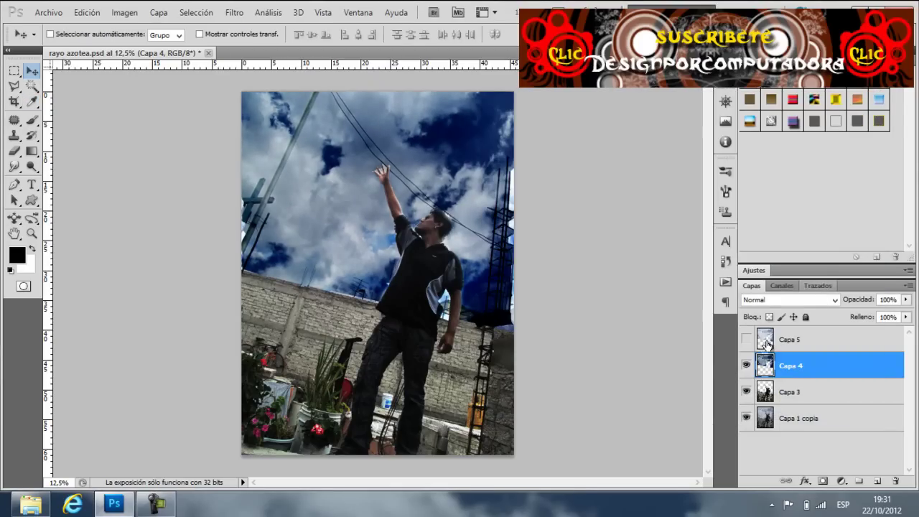
Step: Set Capa 4 to Multiplicar and apply a Zoom radial blur, Good quality, amount 86
click(834, 299)
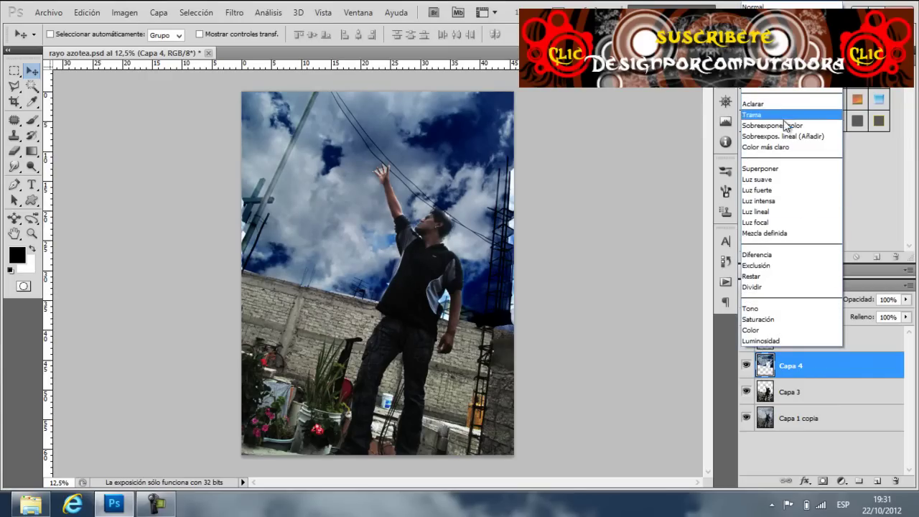
click(761, 50)
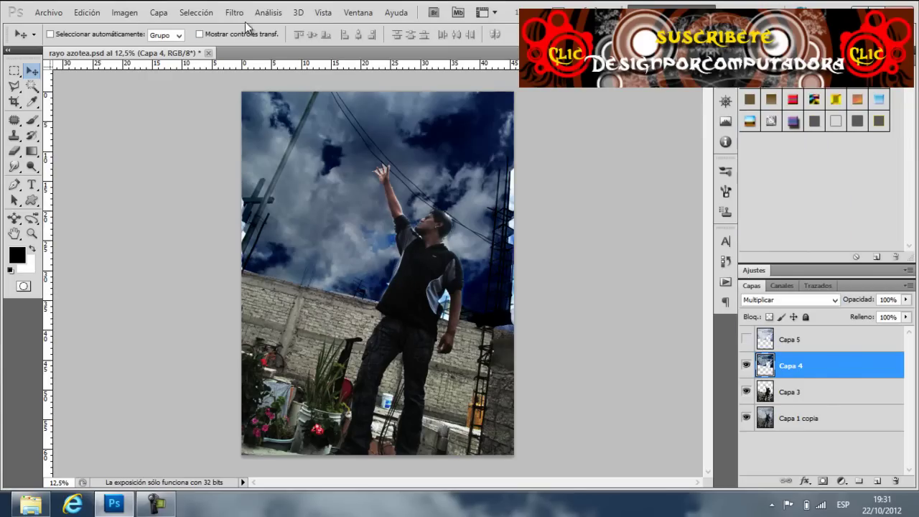
click(236, 13)
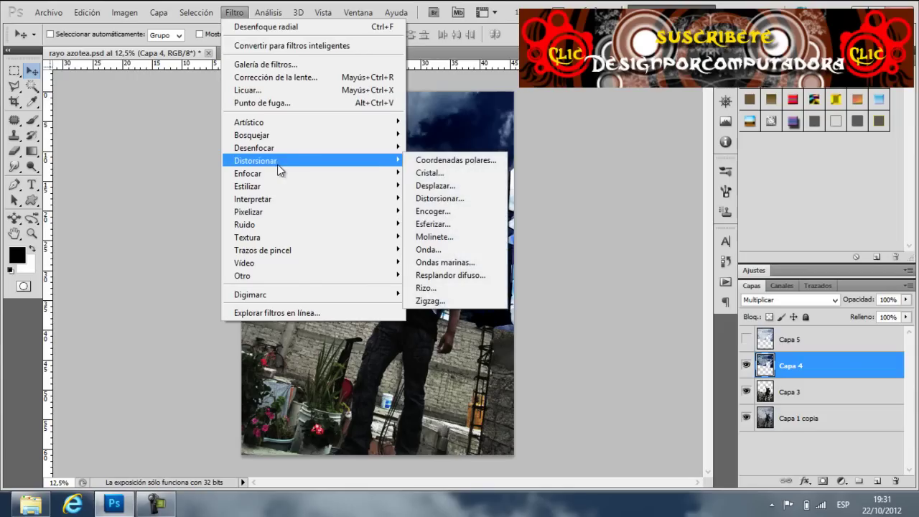
mouse_move(254, 147)
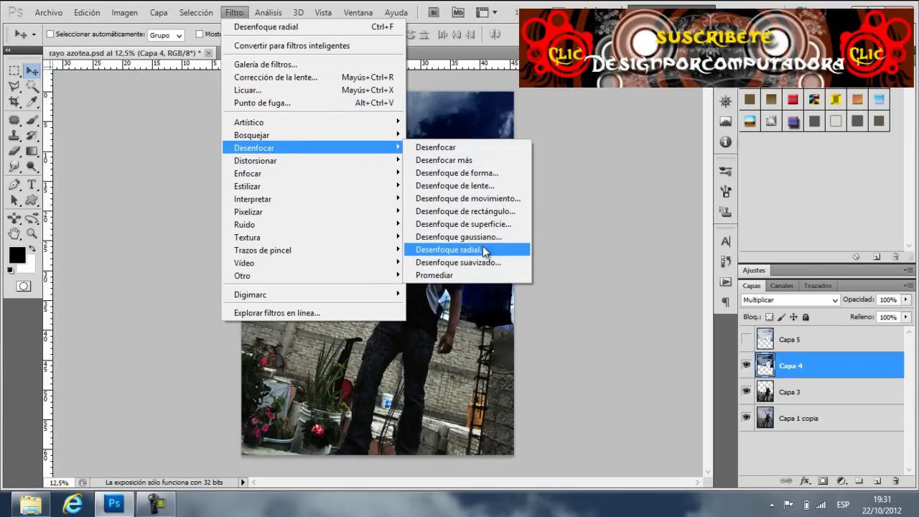
click(483, 248)
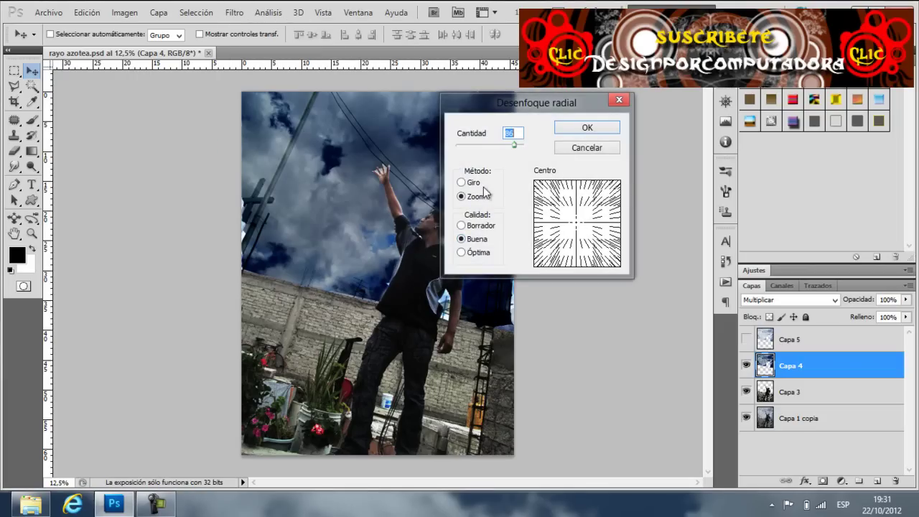
click(483, 200)
click(485, 241)
click(515, 146)
click(587, 134)
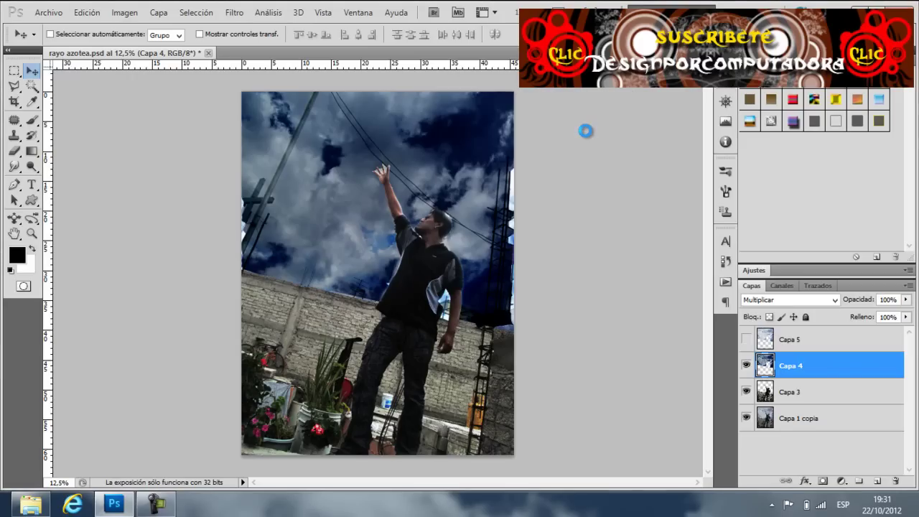
Step: Show Capa 5 and darken it with a steeper Curves adjustment
click(790, 339)
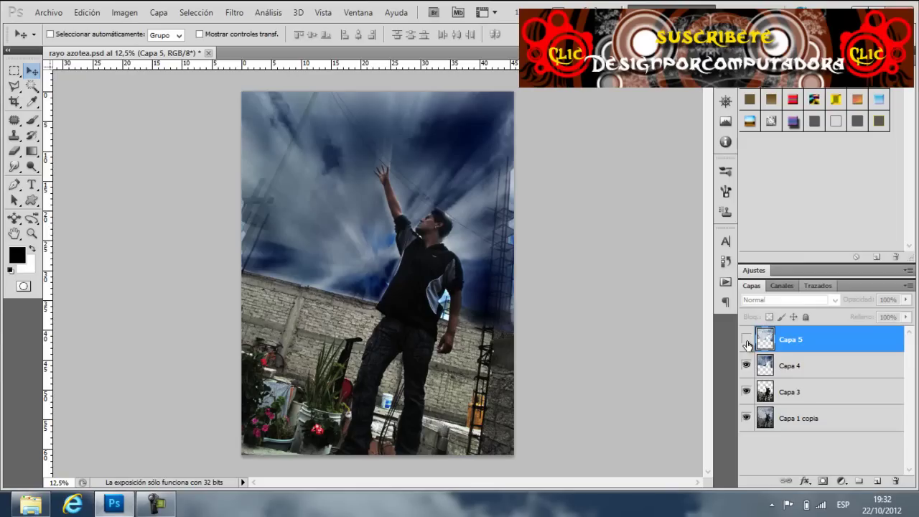
click(747, 338)
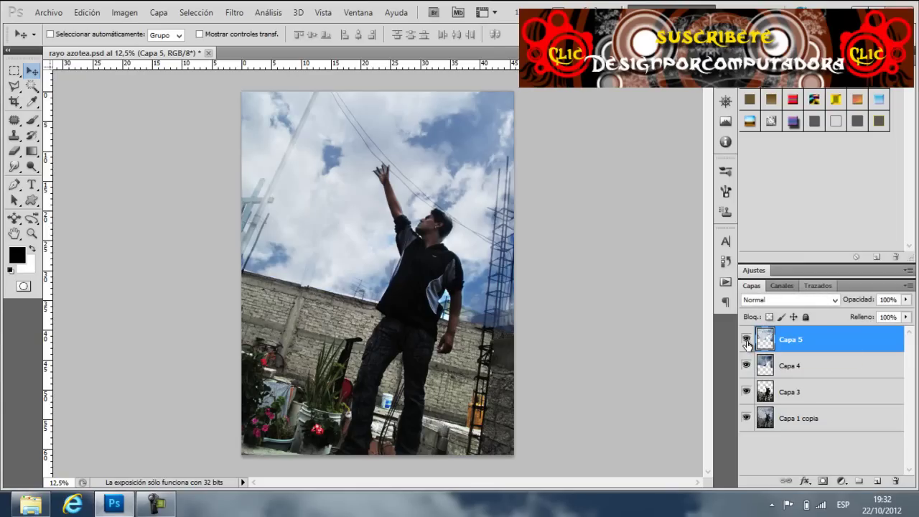
click(125, 12)
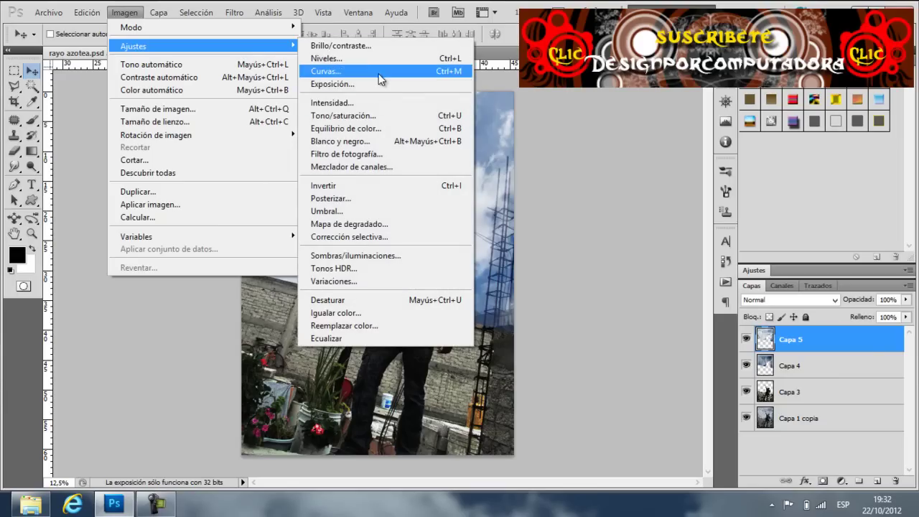
click(378, 71)
drag(646, 239, 668, 270)
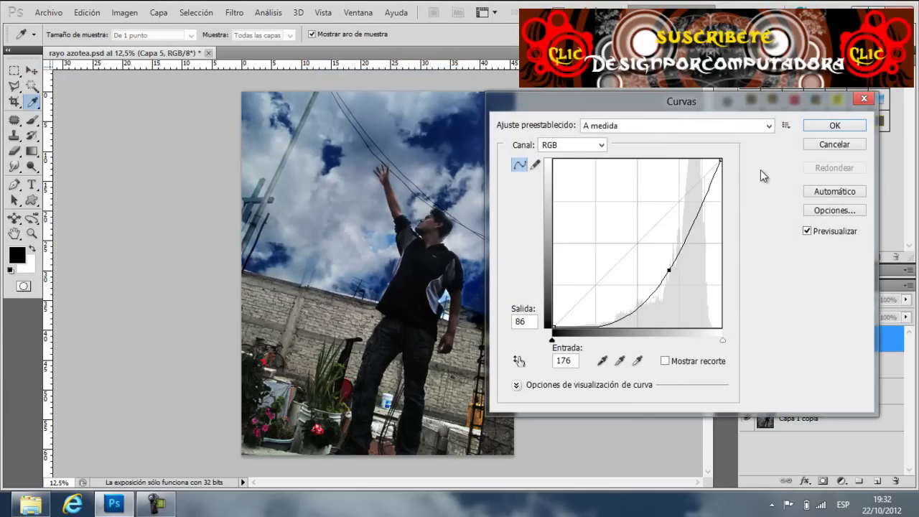
click(812, 129)
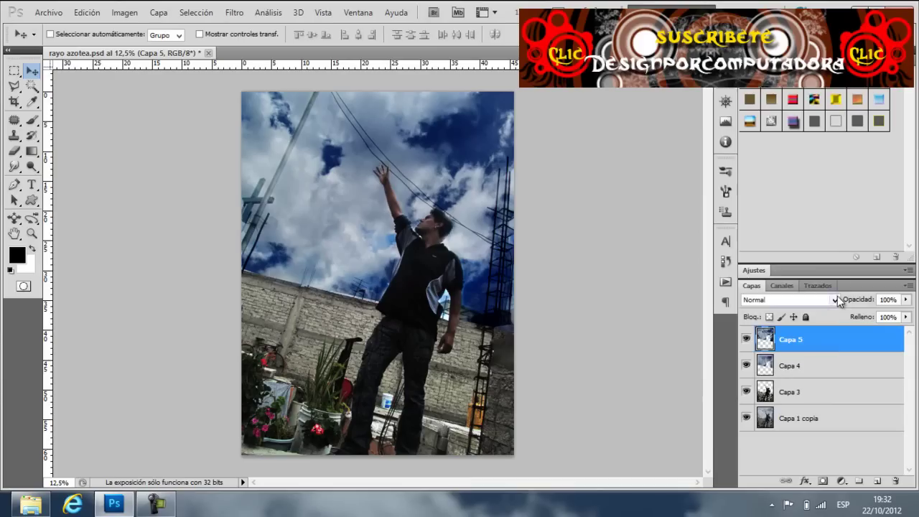
Step: Set Capa 5's blend mode to Multiplicar and select Capa 3
click(790, 299)
click(768, 50)
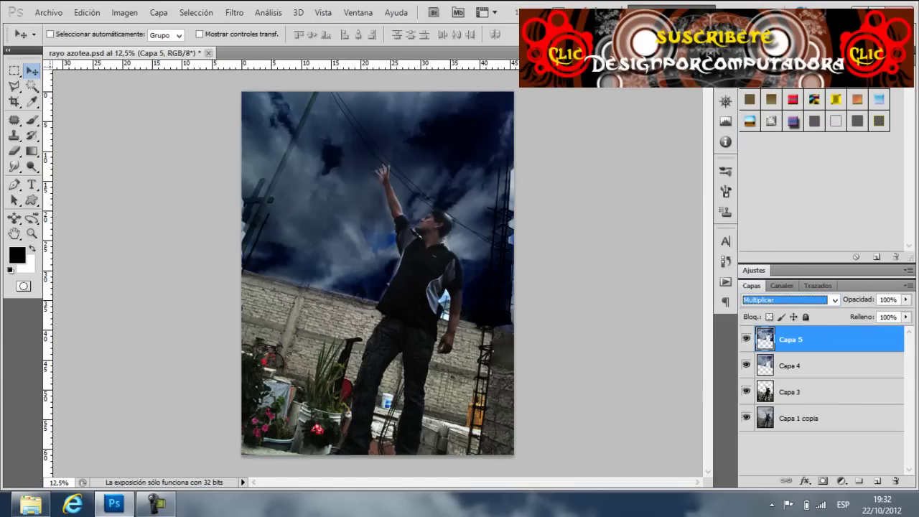
click(820, 392)
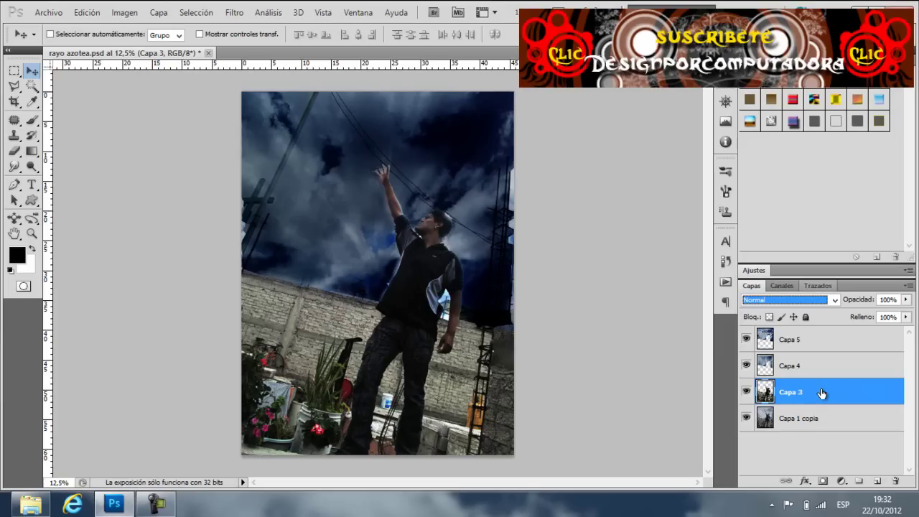
Step: Raise Capa 3's contrast to 44 with Brillo/Contraste, checking the before/after preview
click(124, 12)
mouse_move(133, 46)
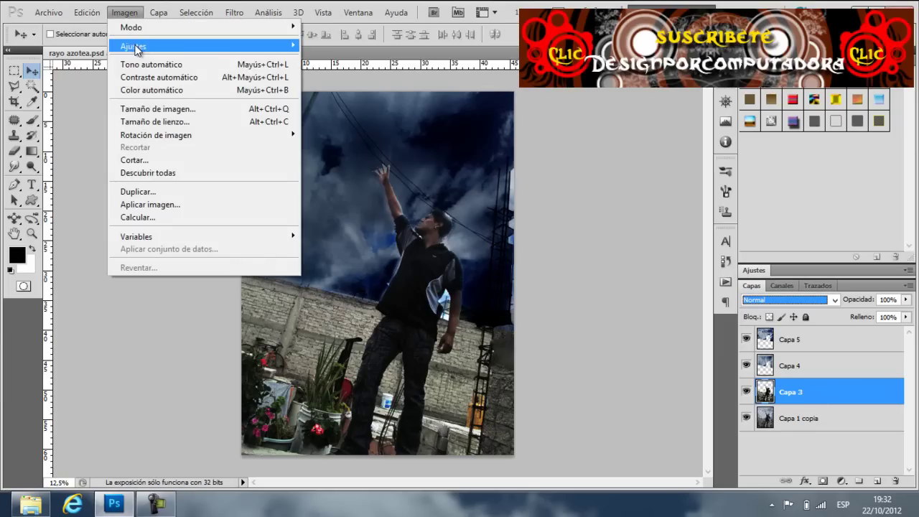
click(335, 44)
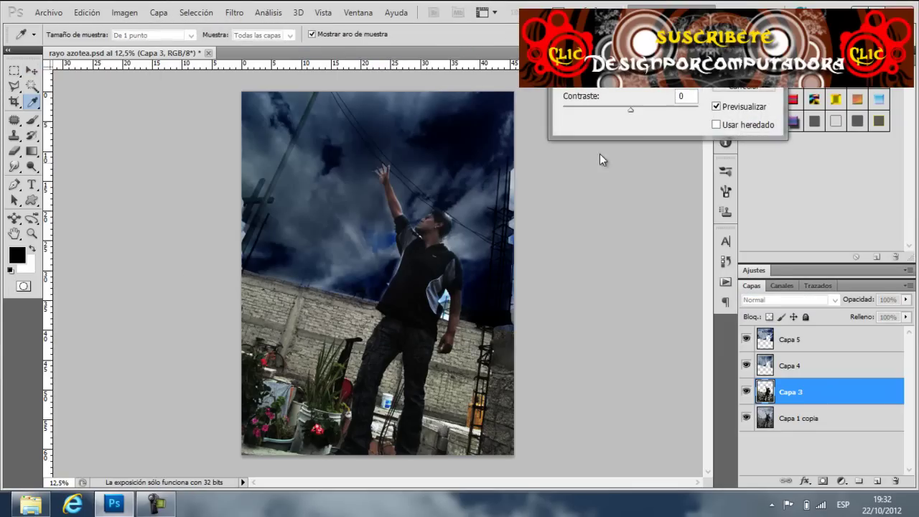
drag(631, 113, 659, 109)
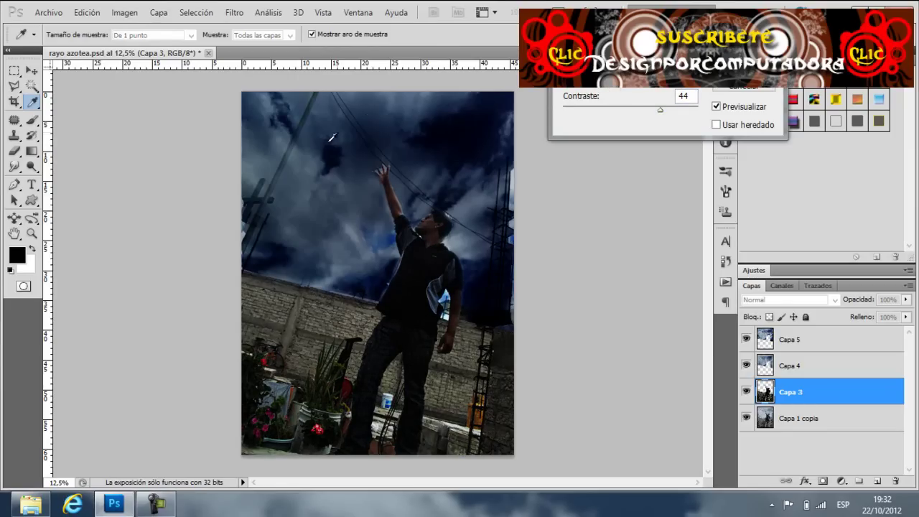
click(603, 88)
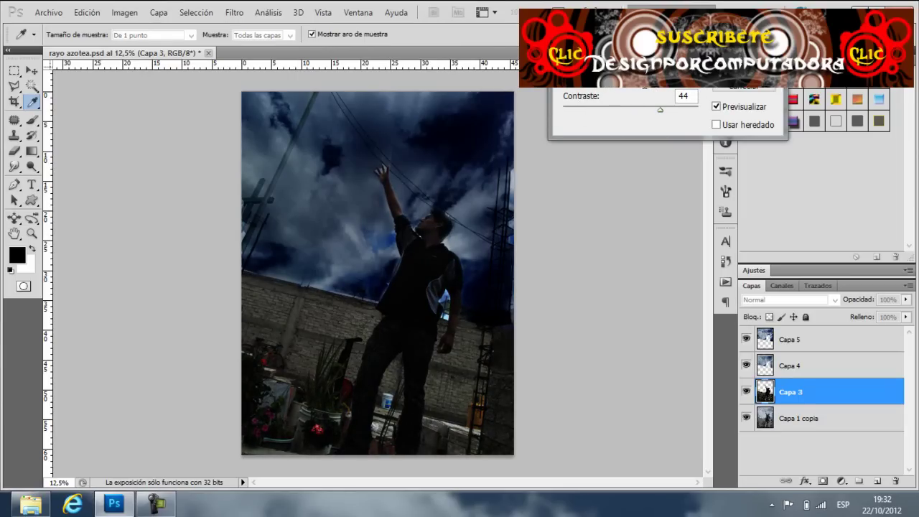
click(743, 68)
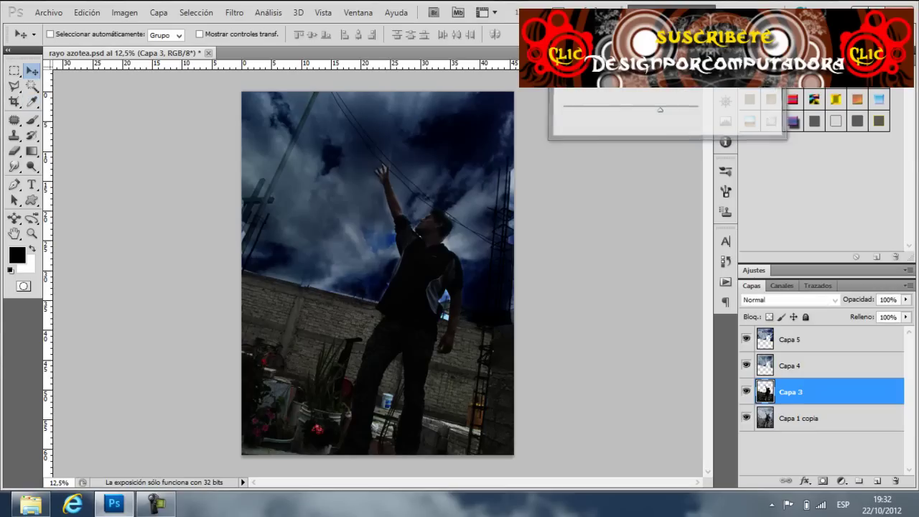
click(814, 337)
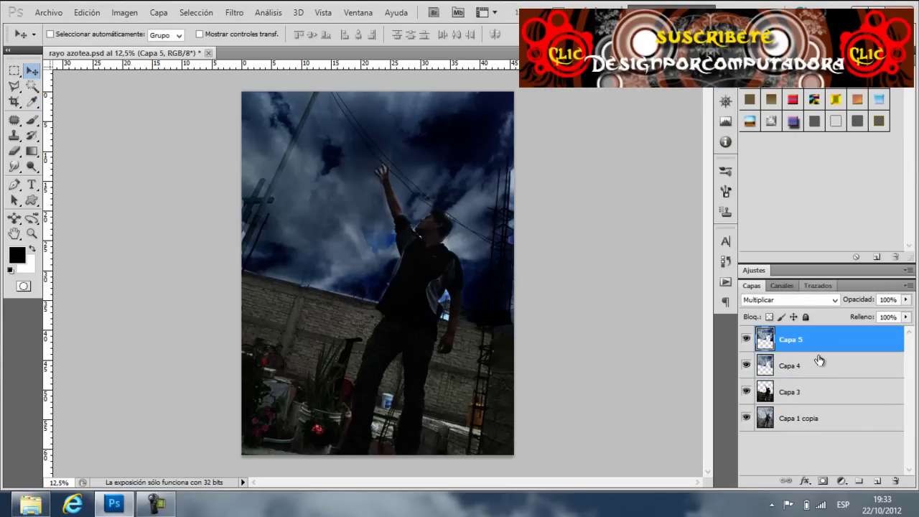
Step: Merge Capa 5 into Capa 4, then fill a new layer with a diagonal black-to-white gradient
key(ctrl+e)
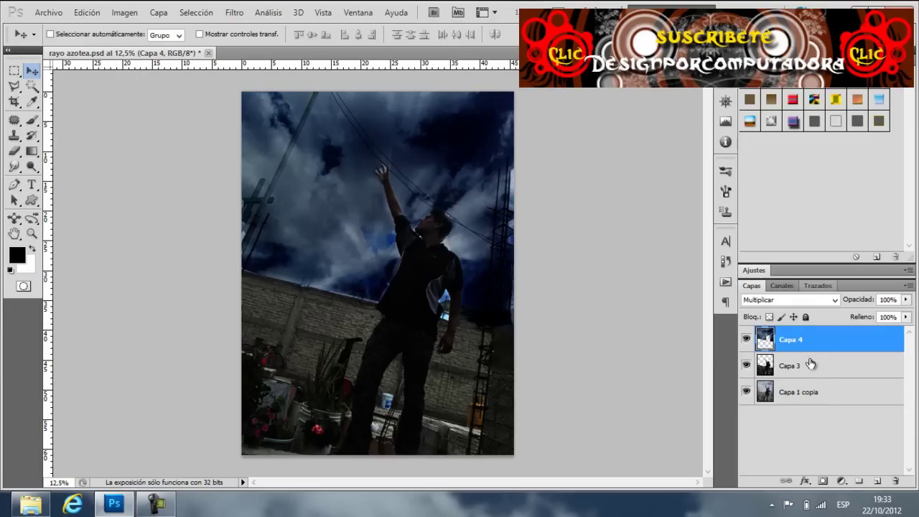
click(876, 481)
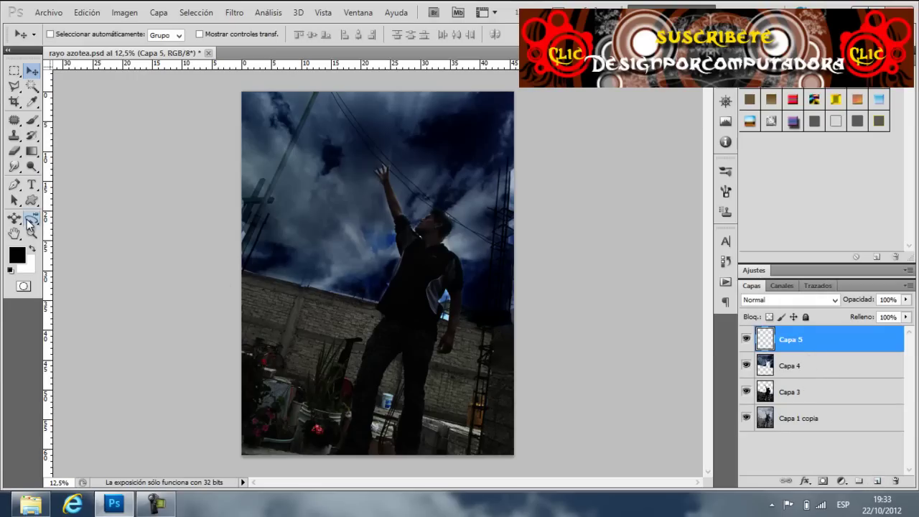
click(31, 151)
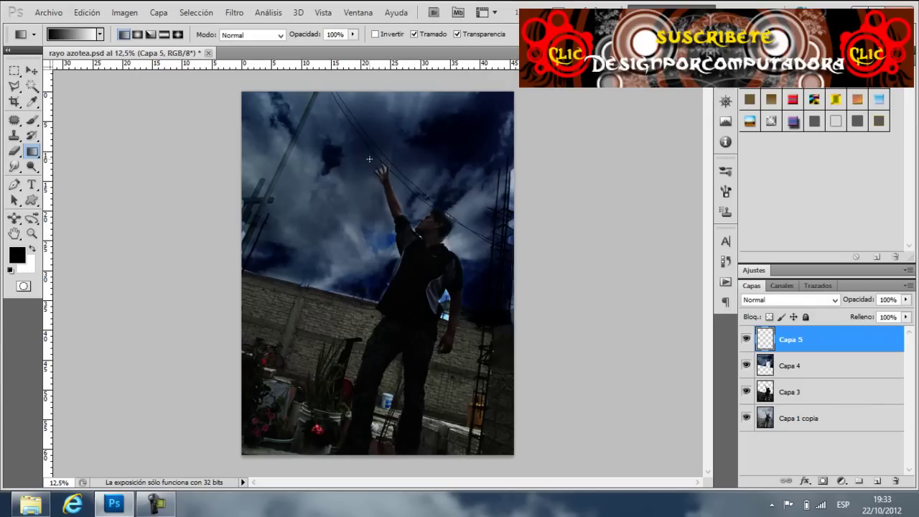
drag(371, 153, 390, 165)
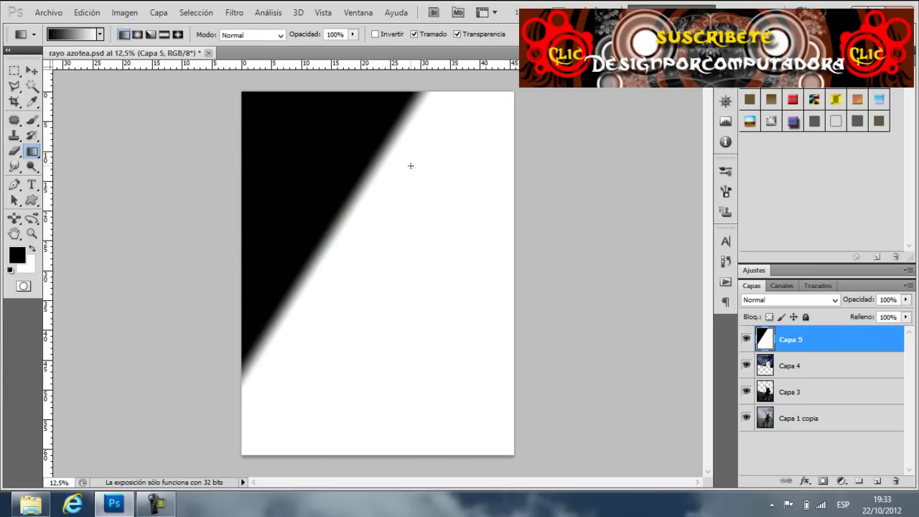
click(239, 12)
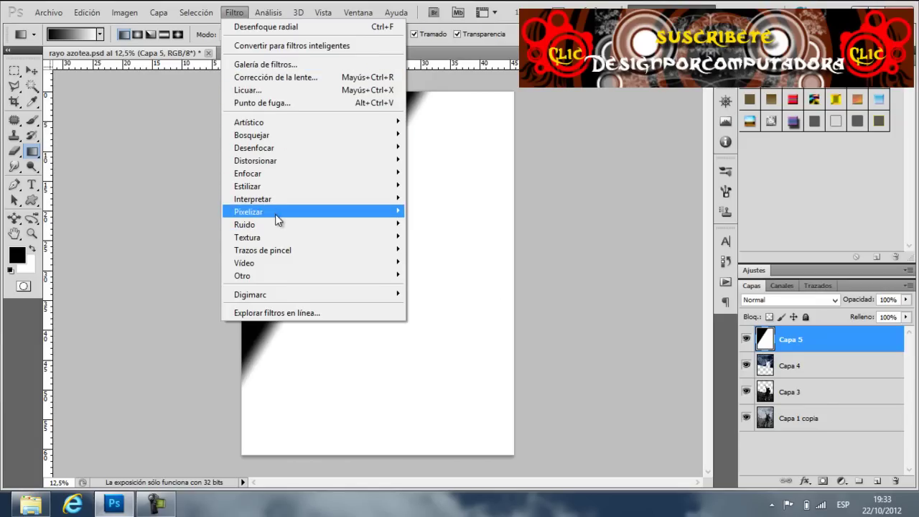
Step: Render Difference Clouds, invert the layer, and apply Levels of 42, 1,45 and 213
click(442, 246)
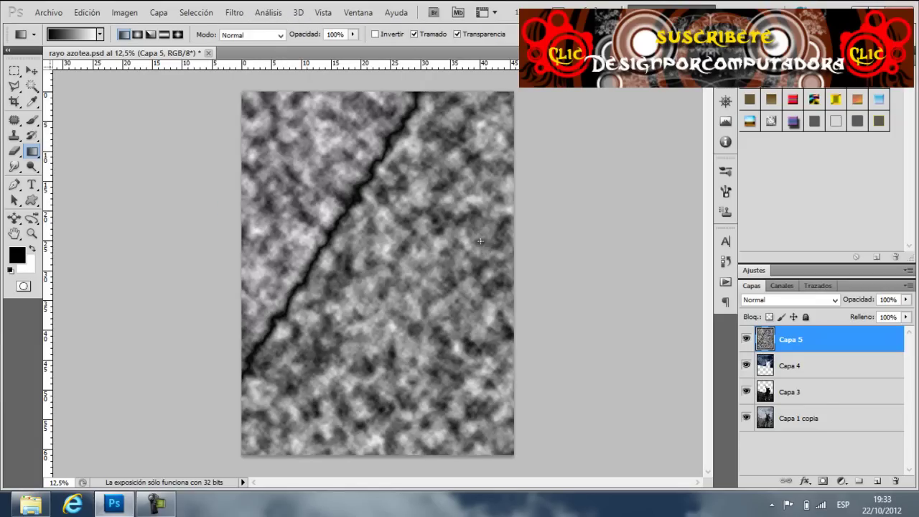
key(ctrl+i)
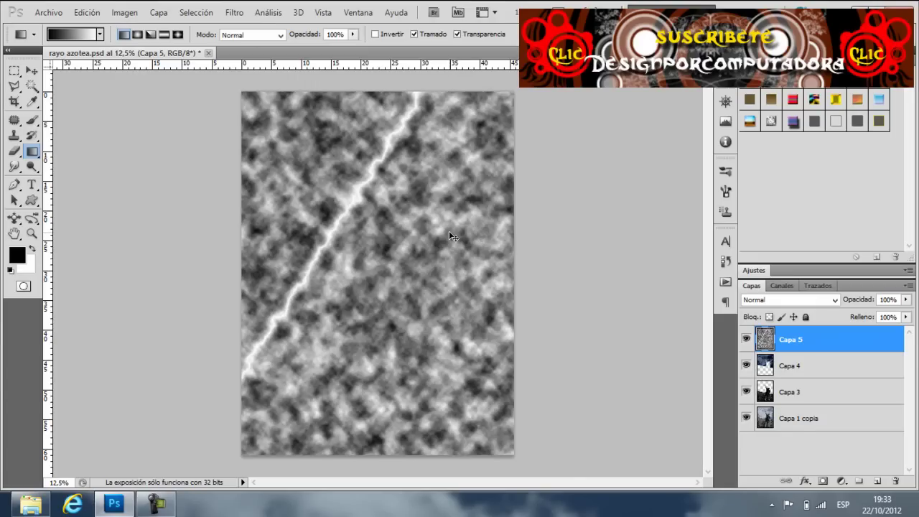
key(ctrl+l)
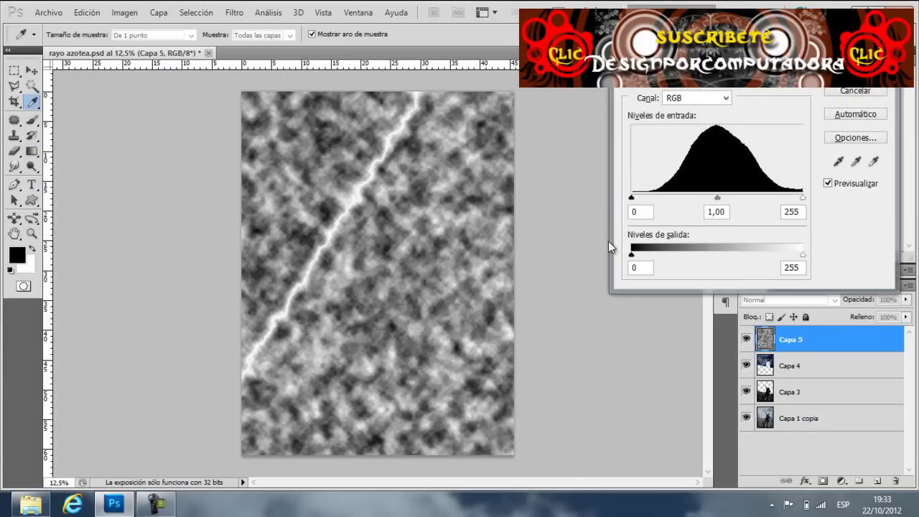
drag(631, 198, 659, 197)
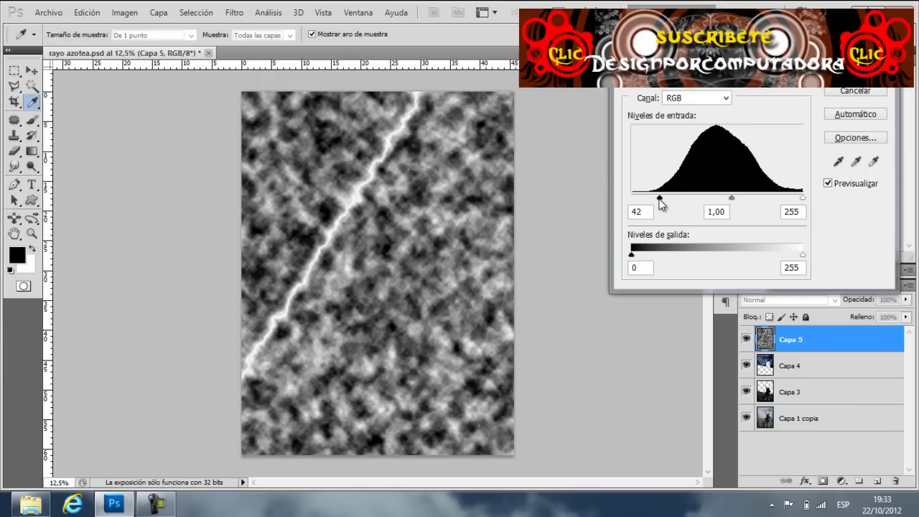
drag(740, 200, 709, 199)
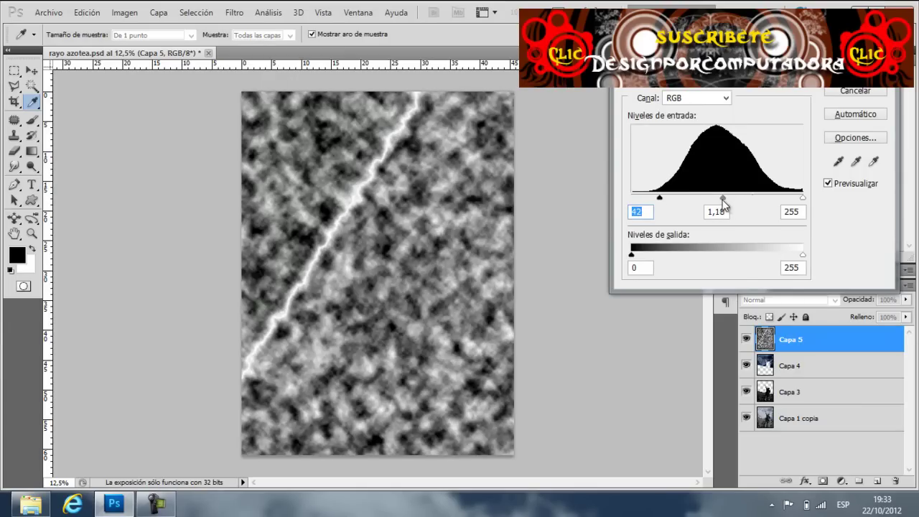
drag(804, 198, 774, 201)
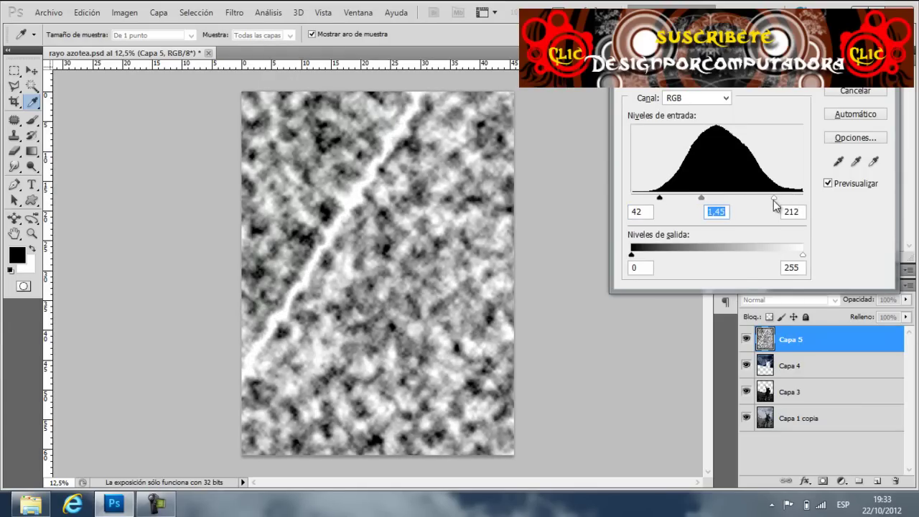
click(774, 198)
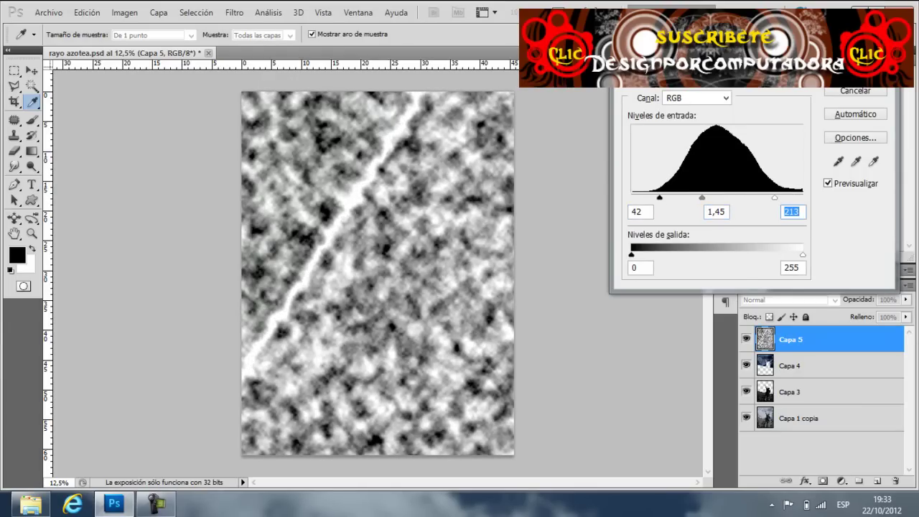
key(Return)
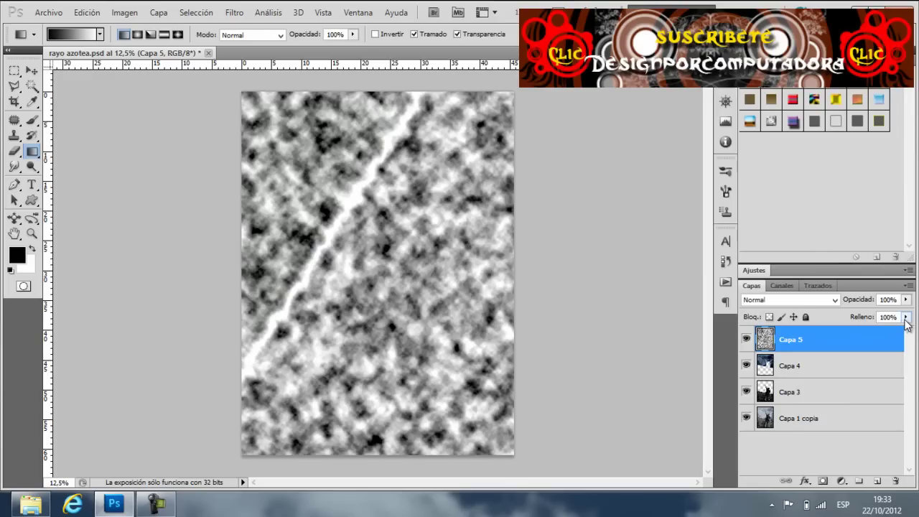
Step: Lower Capa 5's fill to 32% and set up a 473 px standard eraser
click(906, 317)
drag(906, 331, 860, 335)
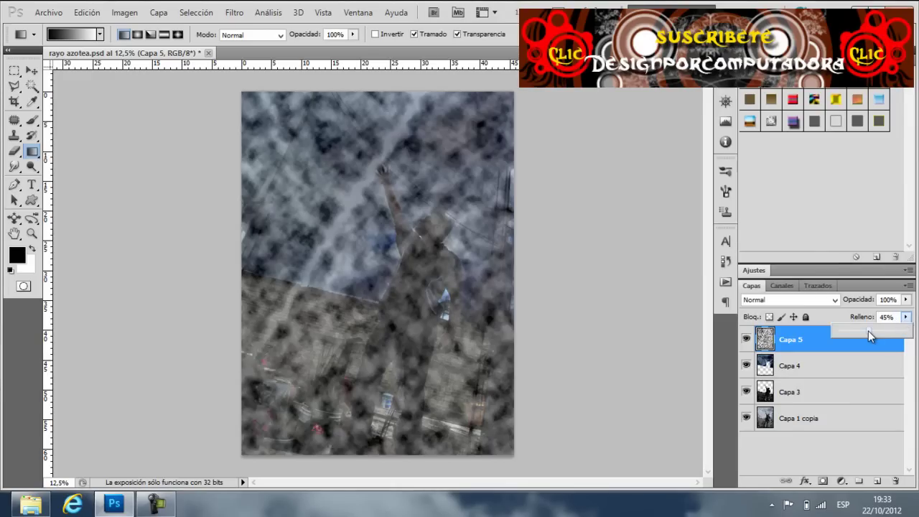
right_click(12, 150)
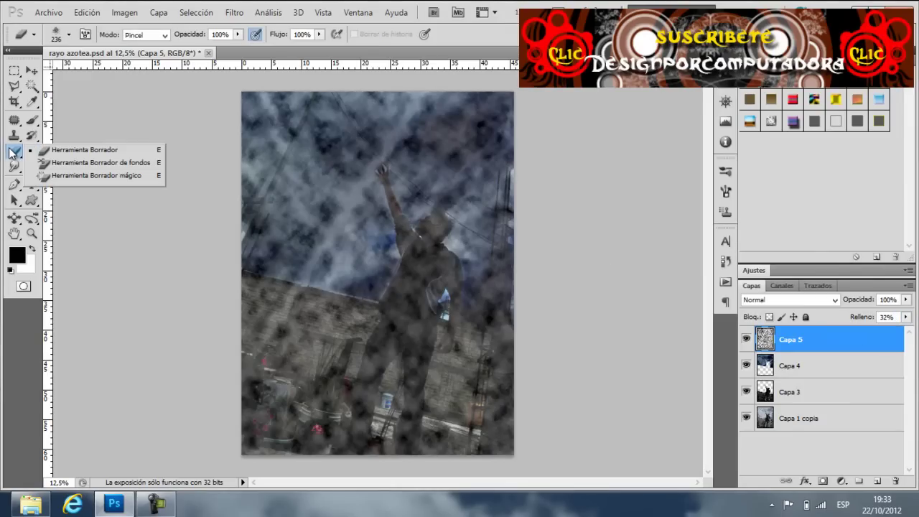
click(65, 152)
click(70, 34)
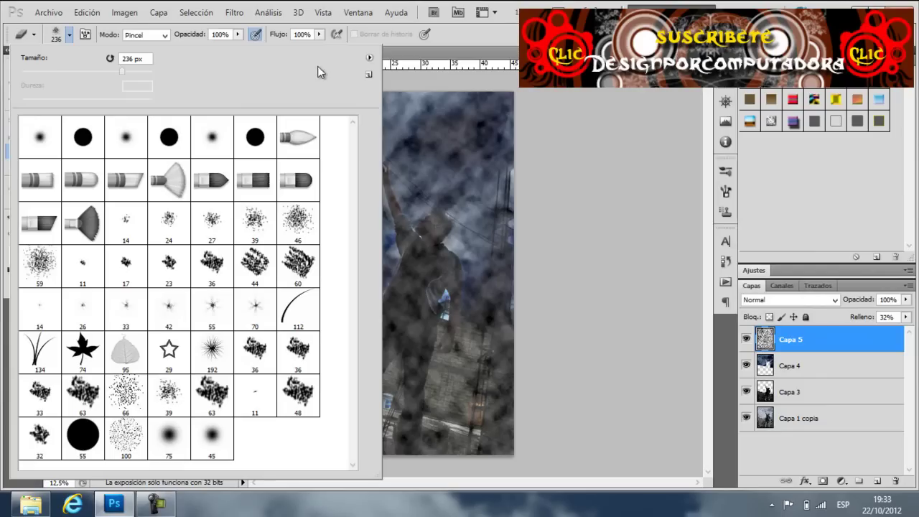
drag(122, 72, 144, 71)
click(129, 22)
Step: Erase the noise from the sky, figure and around the bolt, then set fill to 55%
mouse_move(324, 138)
mouse_down()
mouse_move(277, 86)
mouse_move(344, 111)
mouse_move(298, 216)
mouse_up()
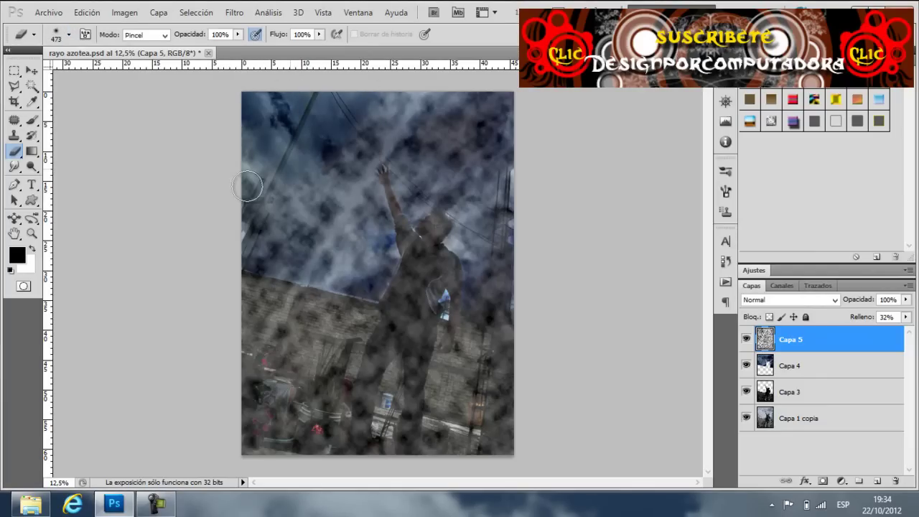
mouse_move(461, 127)
mouse_down()
mouse_move(463, 112)
mouse_move(495, 137)
mouse_move(491, 82)
mouse_move(503, 377)
mouse_move(452, 299)
mouse_move(466, 333)
mouse_up()
mouse_move(468, 388)
mouse_down()
mouse_move(410, 378)
mouse_move(324, 280)
mouse_up()
mouse_move(297, 204)
mouse_down()
mouse_move(309, 185)
mouse_move(284, 248)
mouse_move(430, 245)
mouse_move(456, 172)
mouse_move(429, 160)
mouse_move(395, 211)
mouse_up()
drag(379, 151, 389, 185)
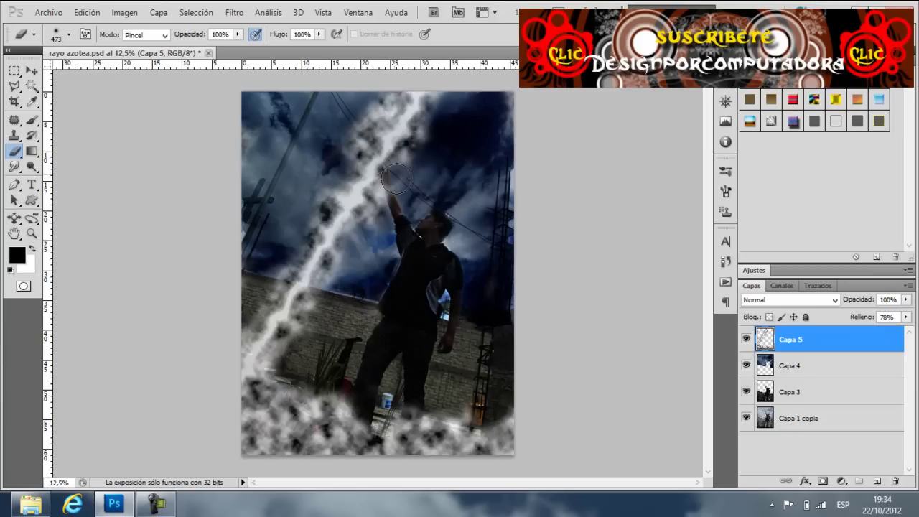
drag(906, 317, 875, 330)
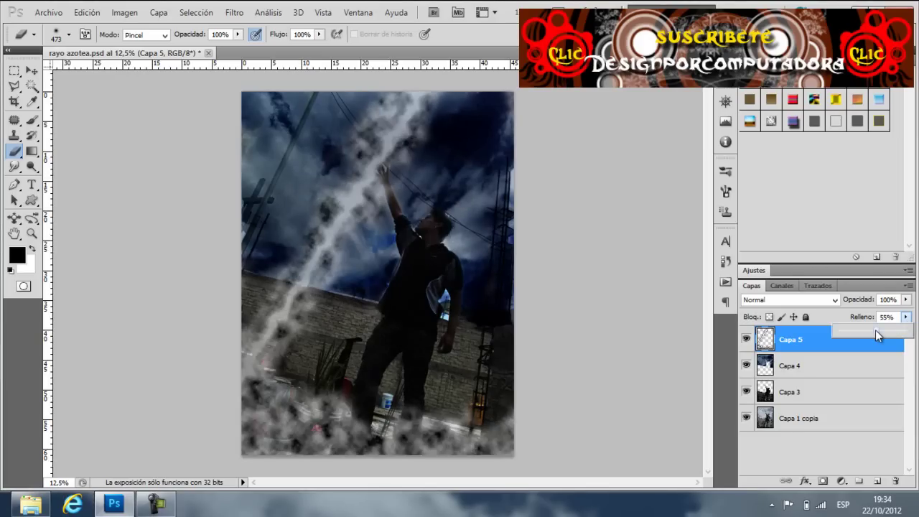
Step: Colorize the lightning layer with Hue/Saturation at hue 211 and saturation 13
key(ctrl+u)
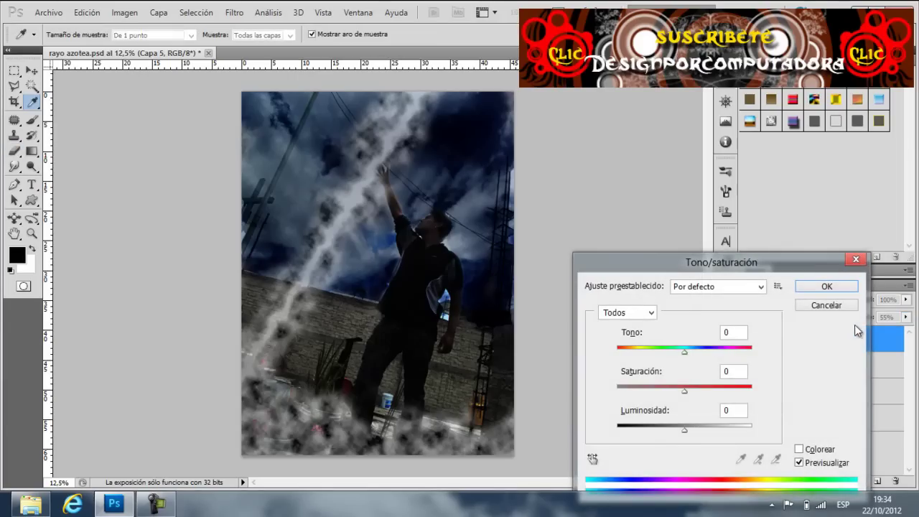
click(803, 450)
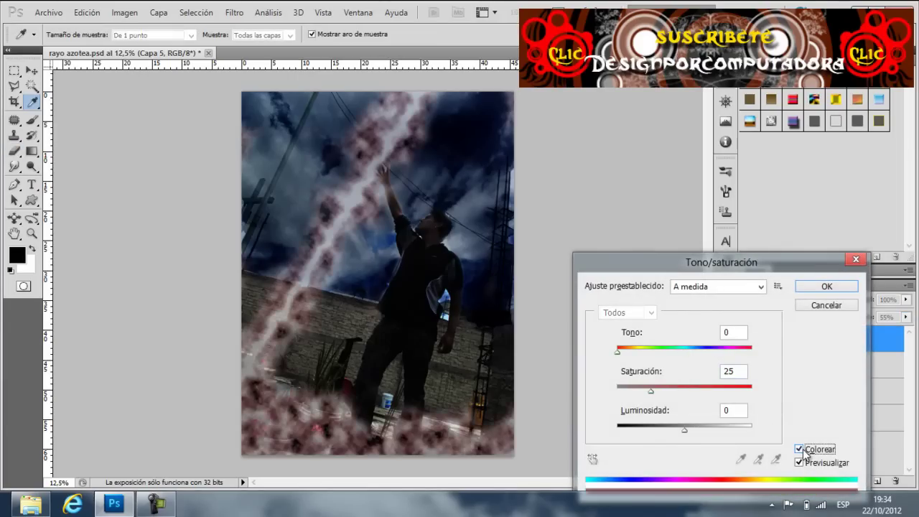
drag(618, 351, 676, 354)
drag(650, 391, 660, 392)
drag(676, 354, 696, 354)
drag(667, 395, 647, 394)
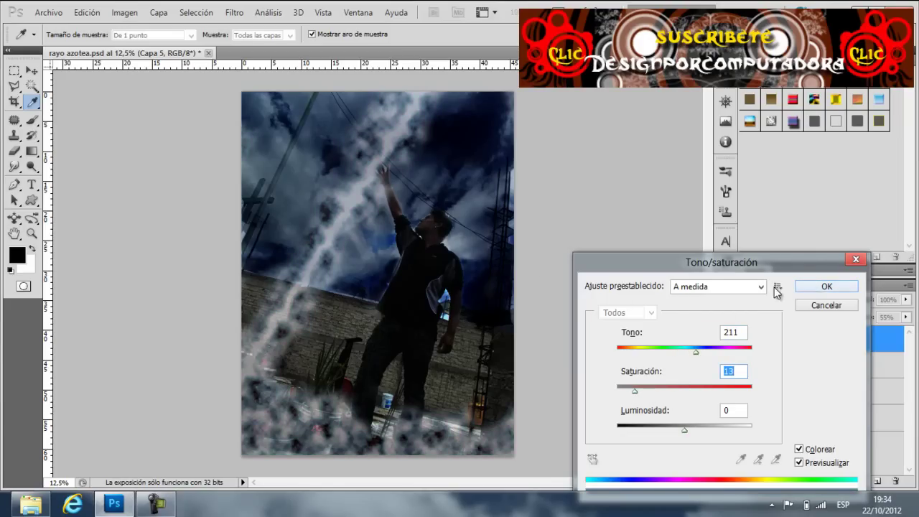
click(829, 289)
Step: Erase fog over the lower-left plant, bucket and lower-right ground
key(b)
mouse_move(342, 400)
mouse_down()
mouse_move(298, 400)
mouse_move(293, 410)
mouse_move(312, 421)
mouse_move(338, 413)
mouse_up()
drag(447, 420, 498, 318)
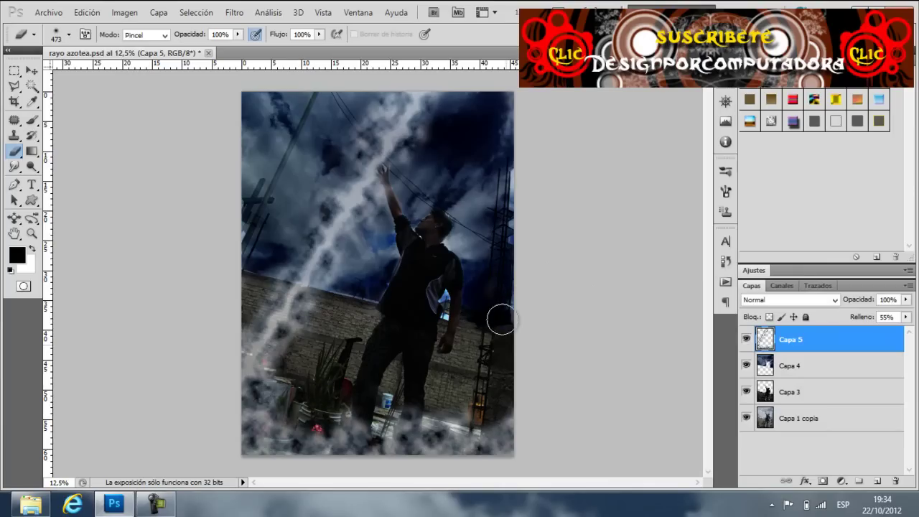
mouse_move(344, 391)
mouse_down()
mouse_move(283, 400)
mouse_move(311, 390)
mouse_up()
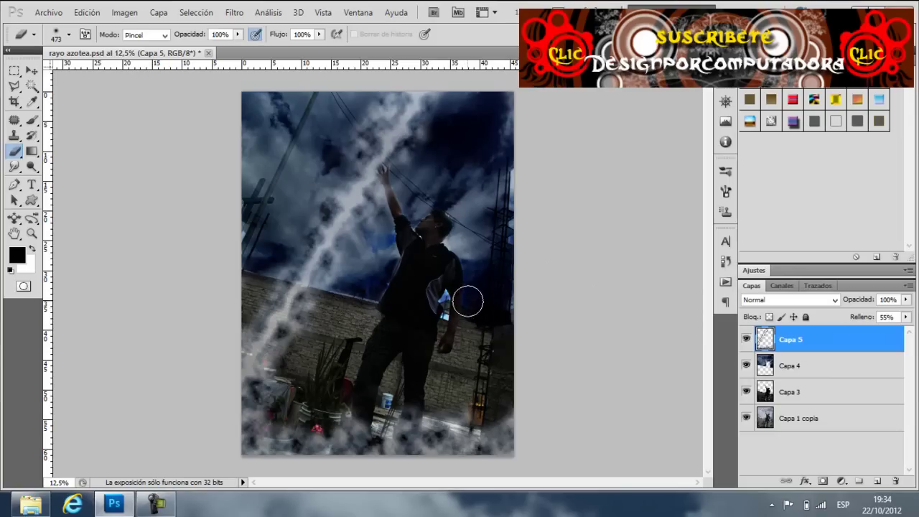
Step: Set Capa 5 fill to 67% and enlarge the brush from 72 to 149 px
drag(905, 316, 885, 327)
click(14, 136)
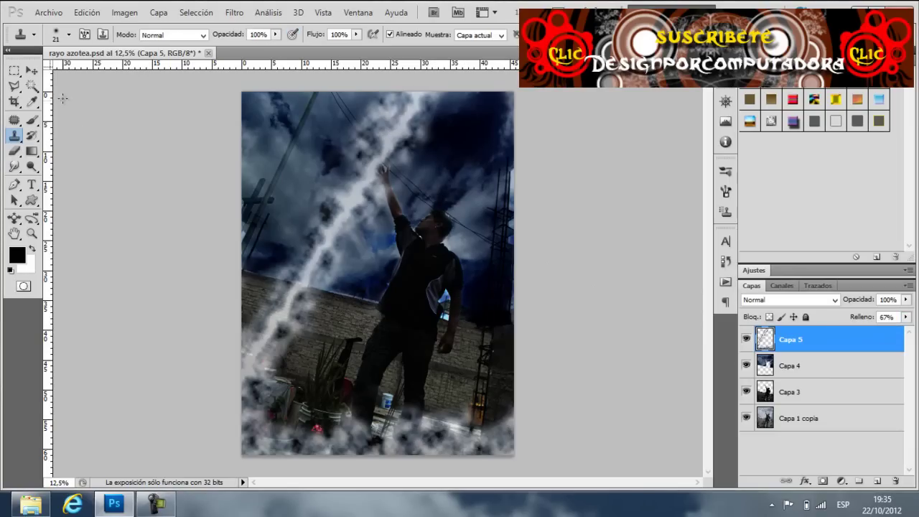
click(68, 35)
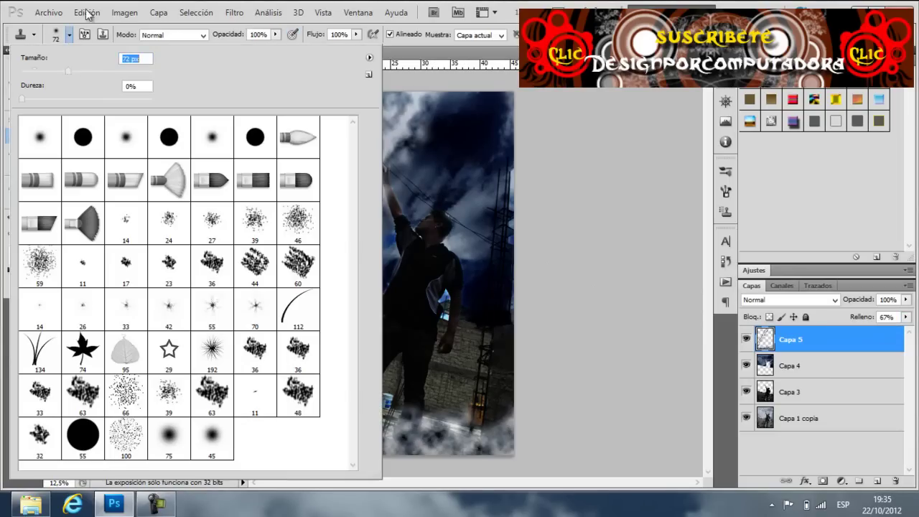
key(Return)
click(68, 35)
drag(43, 71, 52, 71)
key(Return)
click(69, 34)
Step: Move the lightning layer, stretch Capa 5 to the left edge, and add empty Capa 6
key(v)
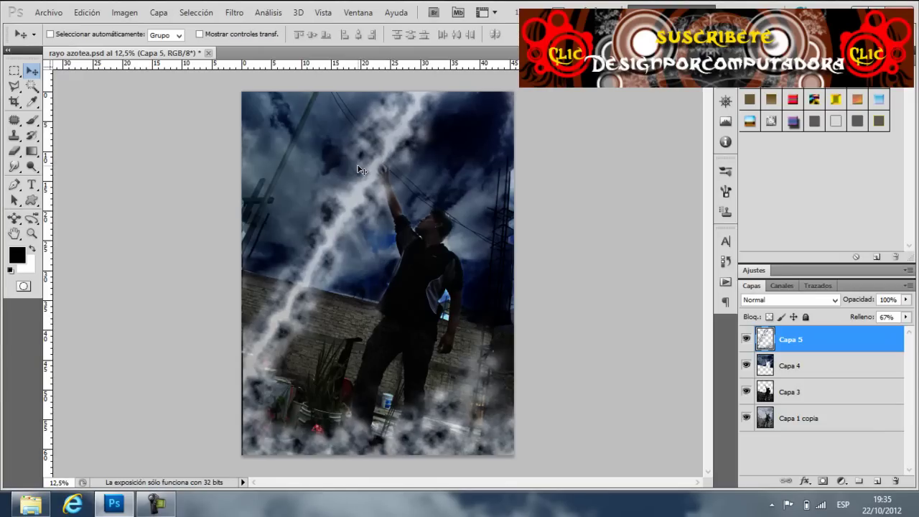
mouse_move(358, 168)
mouse_down()
mouse_move(300, 171)
mouse_move(295, 180)
mouse_up()
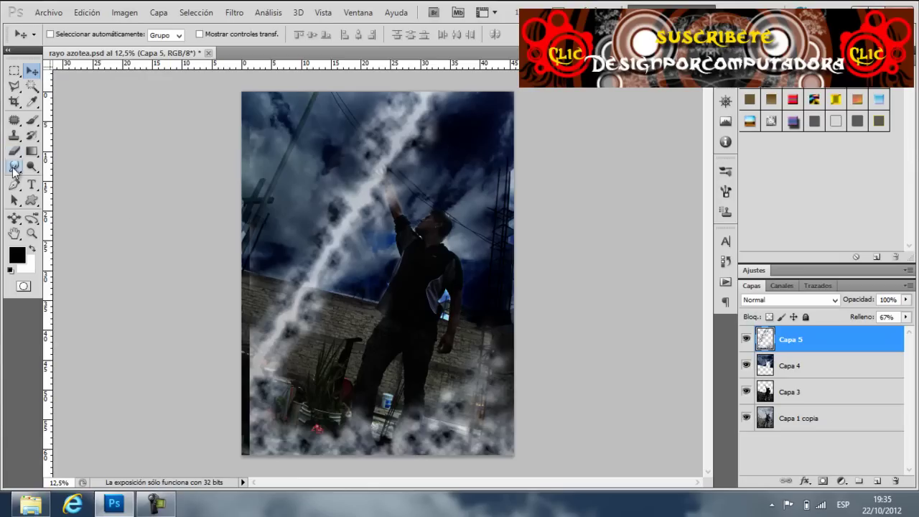
key(ctrl+t)
drag(247, 278, 241, 280)
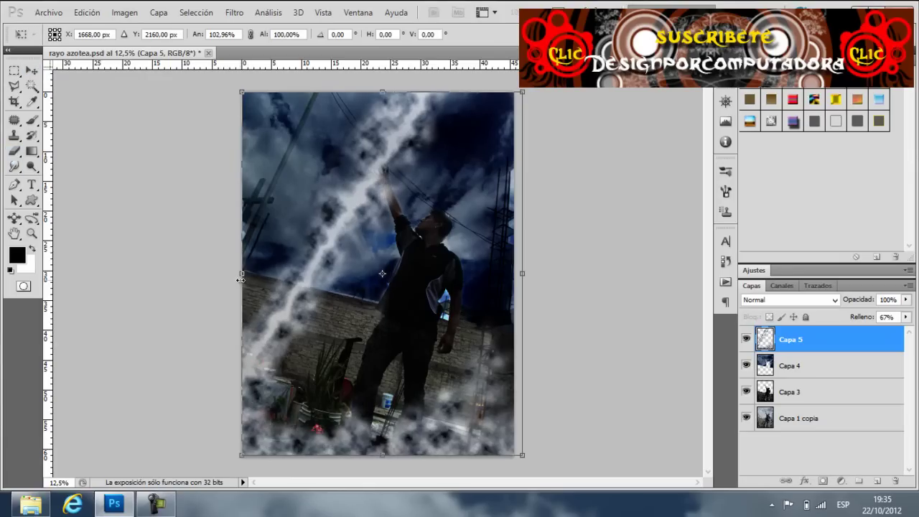
key(Return)
key(ctrl+shift+alt+n)
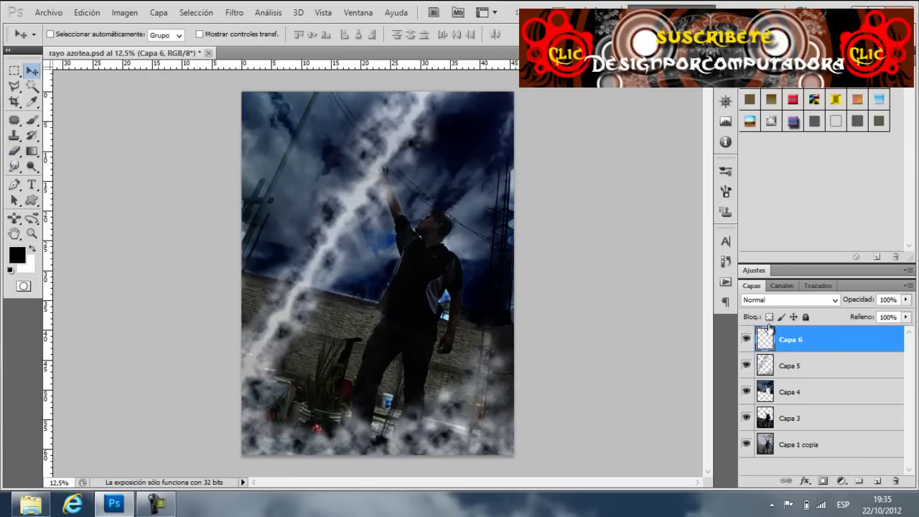
Step: Fill Capa 6 with solid black instead of white
key(ctrl+BackSpace)
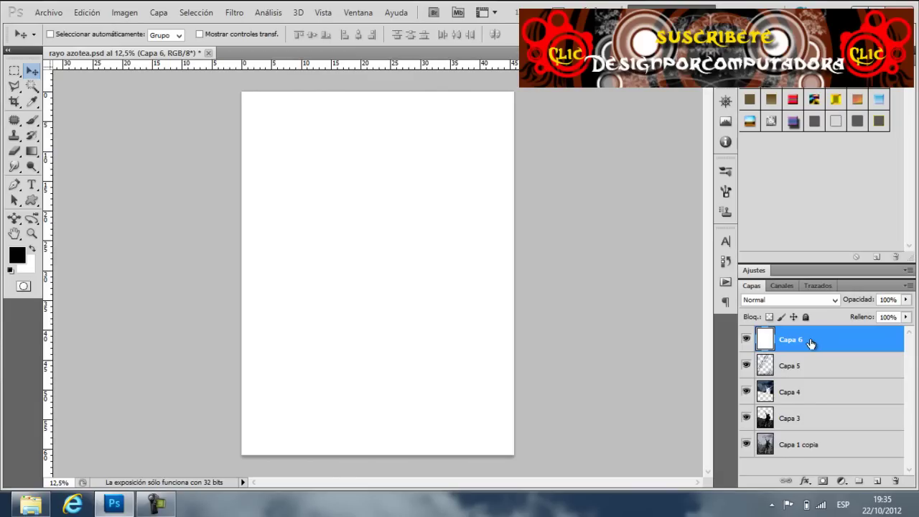
key(x)
key(ctrl+plus)
key(ctrl+z)
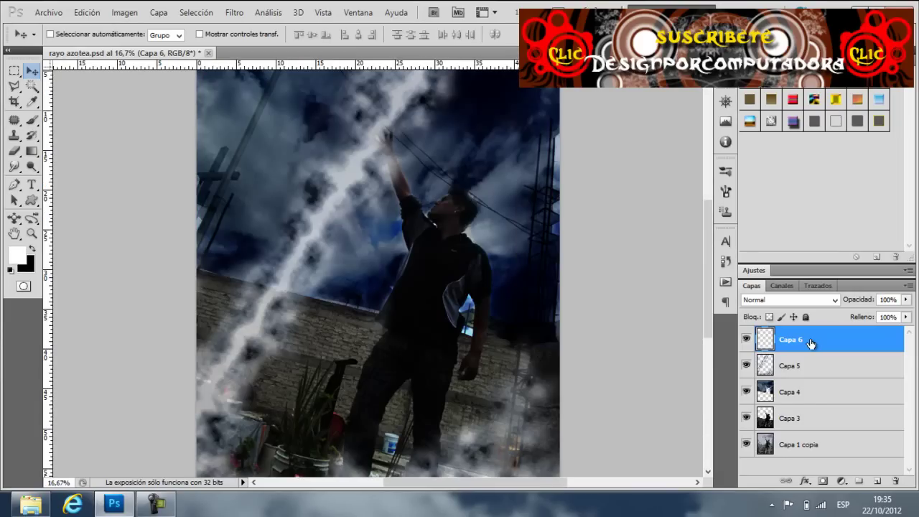
key(ctrl+BackSpace)
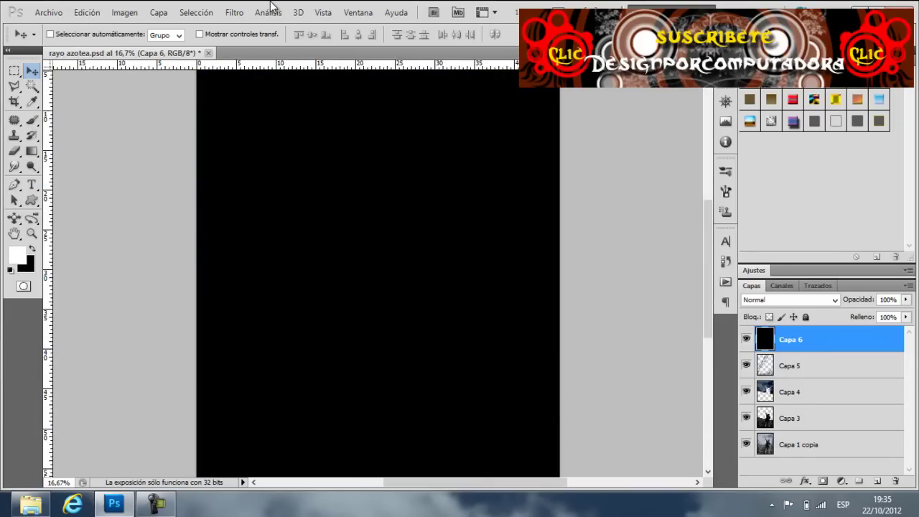
Step: Render Nubes de diferencia, then Nubes, on Capa 6 and view the whole canvas
click(235, 13)
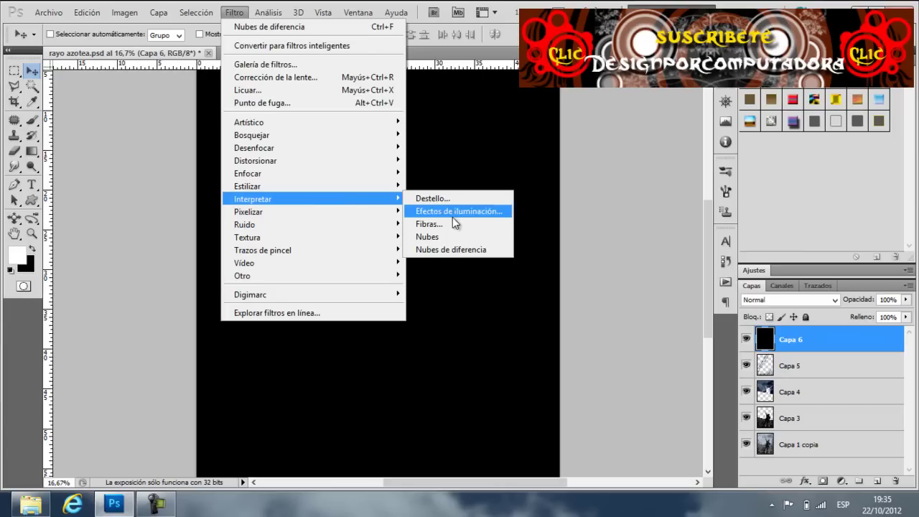
click(489, 250)
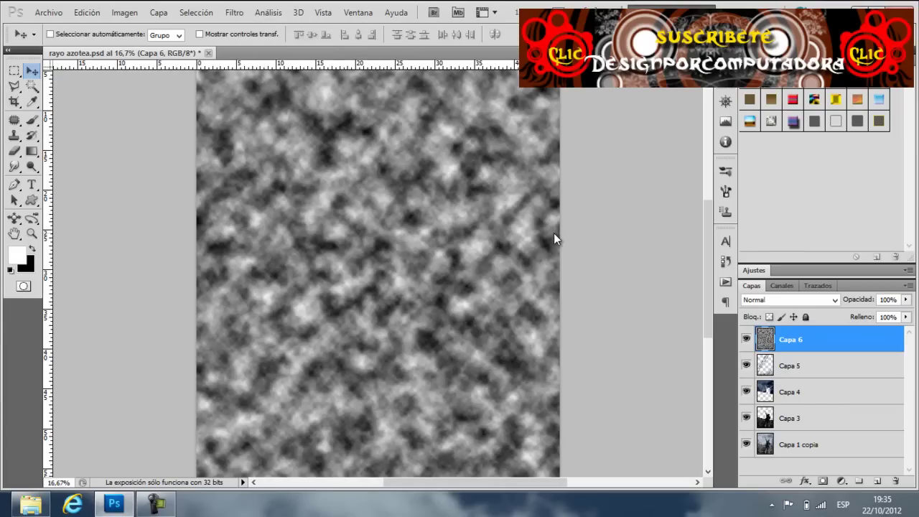
click(235, 13)
mouse_move(253, 199)
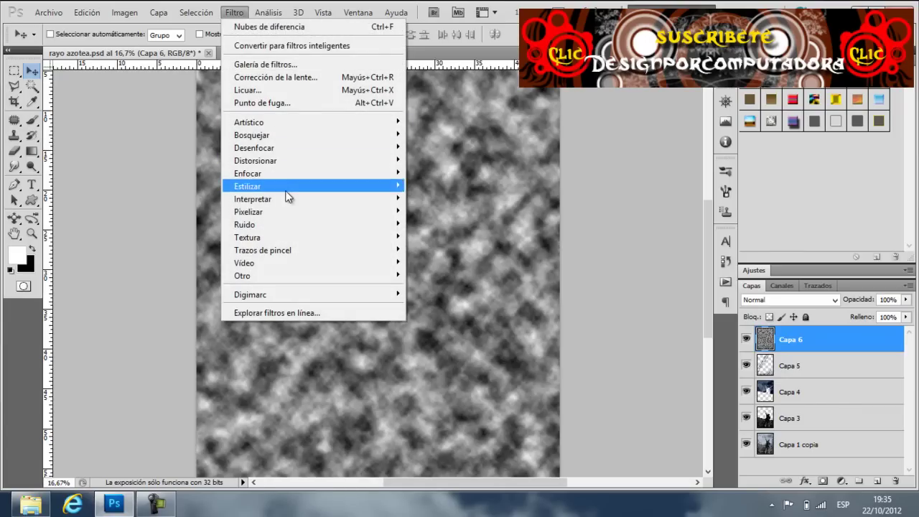
click(456, 236)
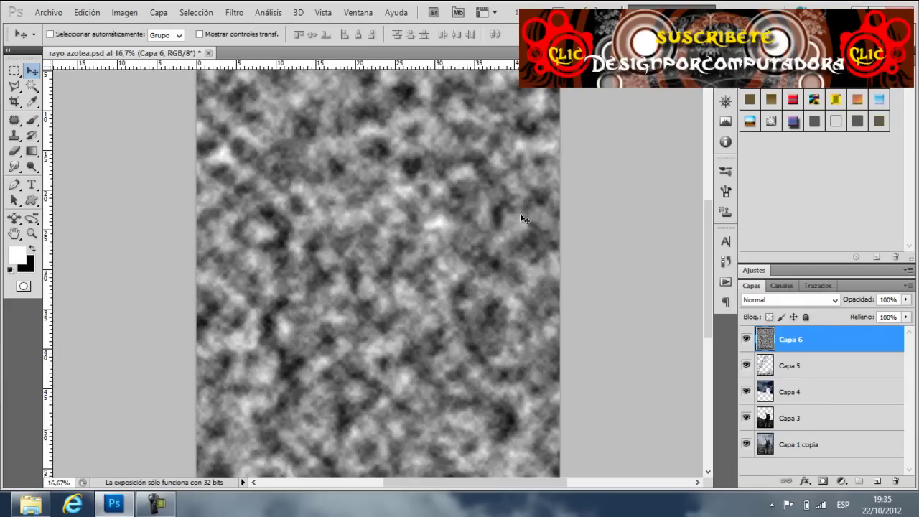
key(ctrl+minus)
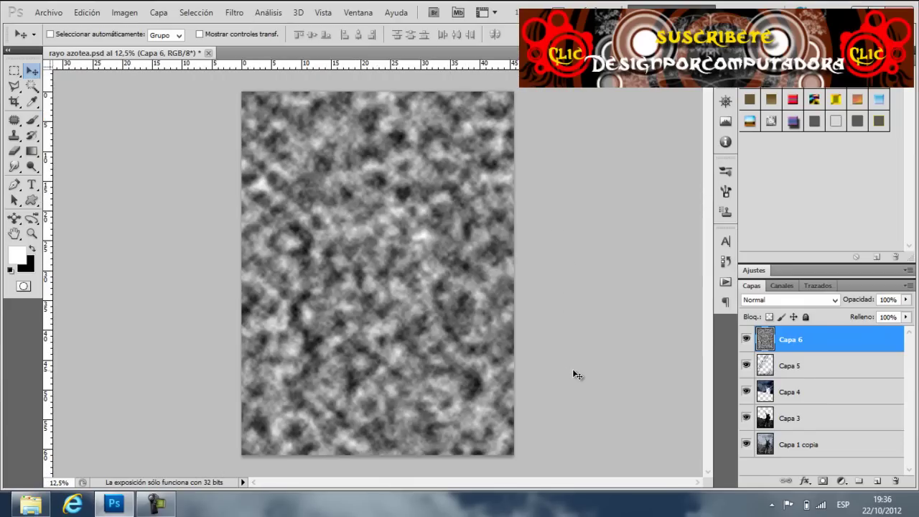
Step: Copy a top-left rectangle of clouds onto a new layer, Capa 7
click(14, 71)
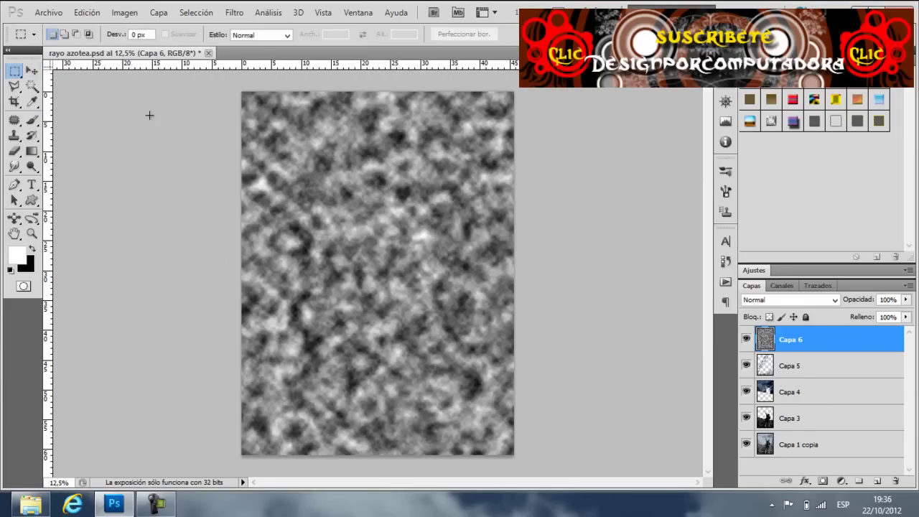
drag(344, 267, 358, 283)
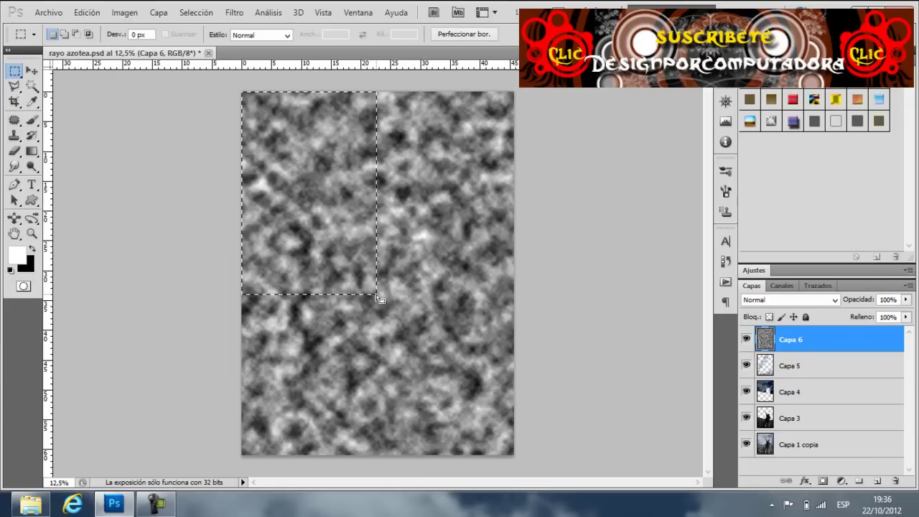
click(242, 104)
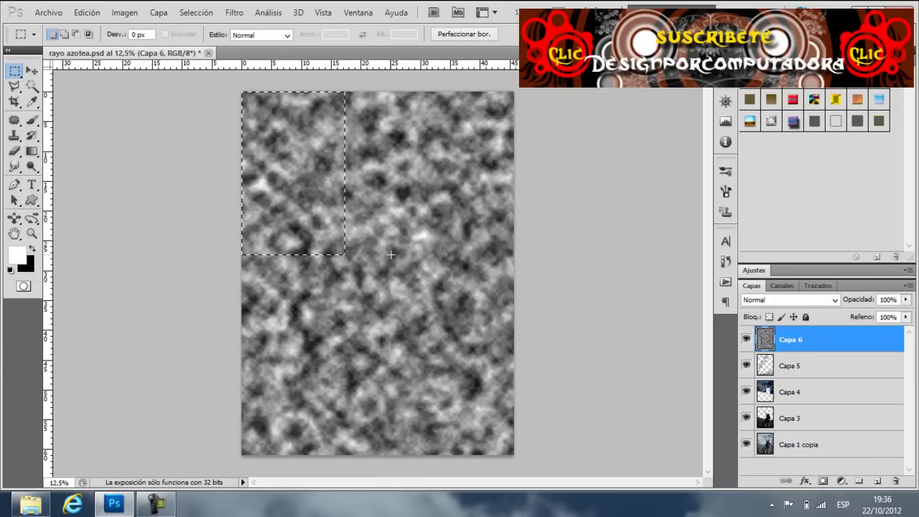
key(ctrl+j)
Step: Delete Capa 6 and enlarge Capa 7's cloud patch over most of the canvas
click(832, 367)
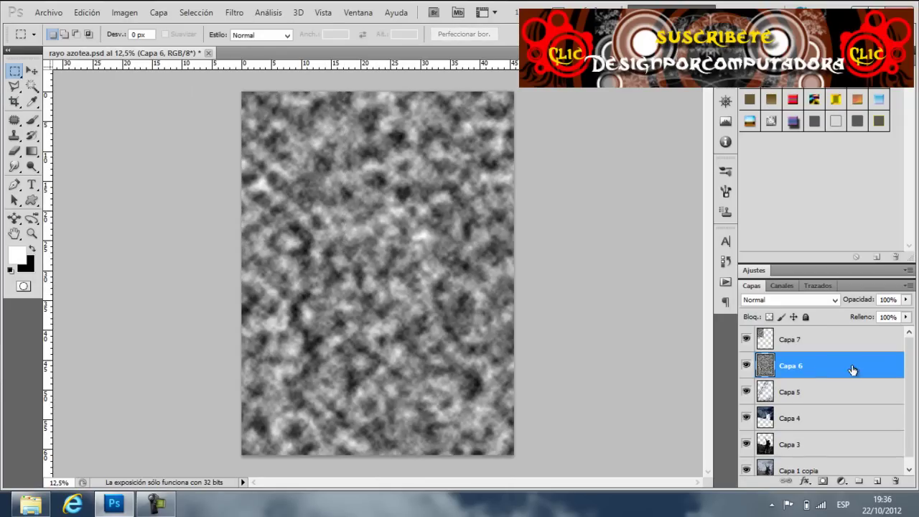
drag(876, 368, 895, 479)
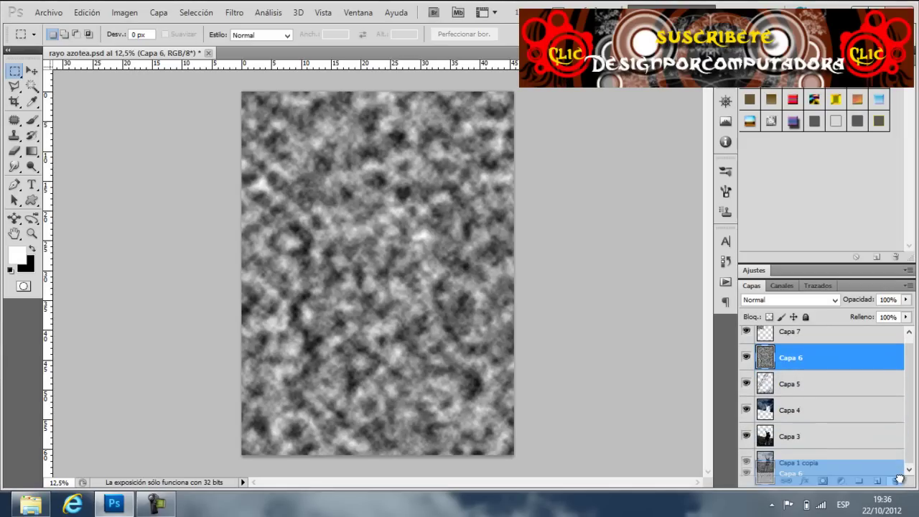
click(774, 344)
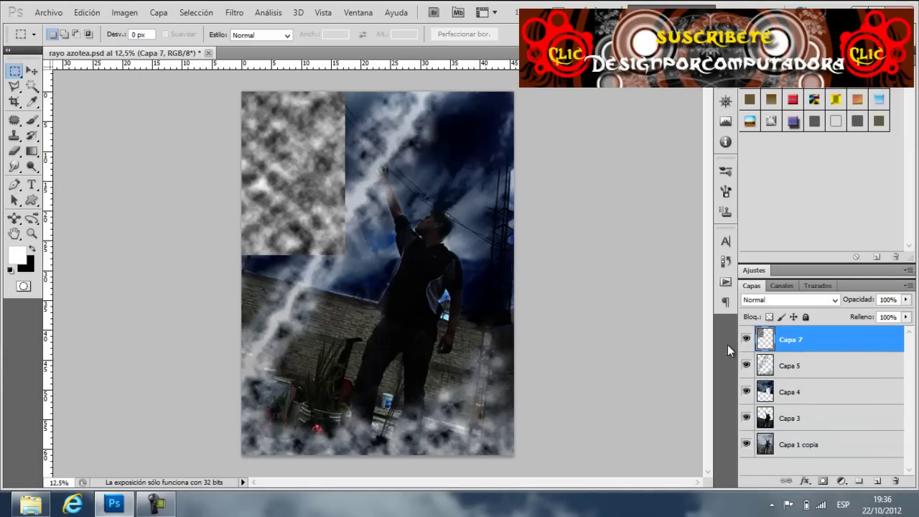
key(ctrl+t)
mouse_move(345, 254)
mouse_down()
mouse_move(512, 415)
mouse_move(517, 460)
mouse_up()
Step: Commit the enlarged clouds, then set Capa 7 fill to 22% and Capa 5 to 58%
key(Return)
key(m)
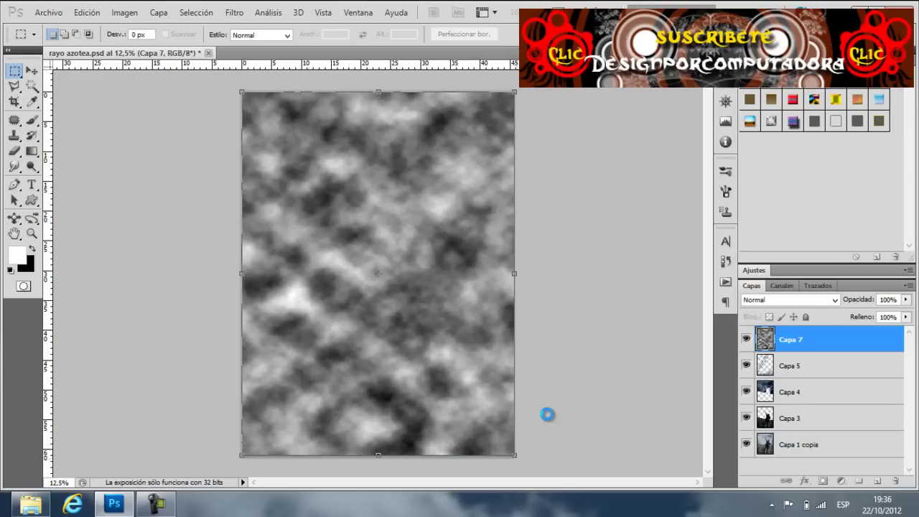
click(905, 317)
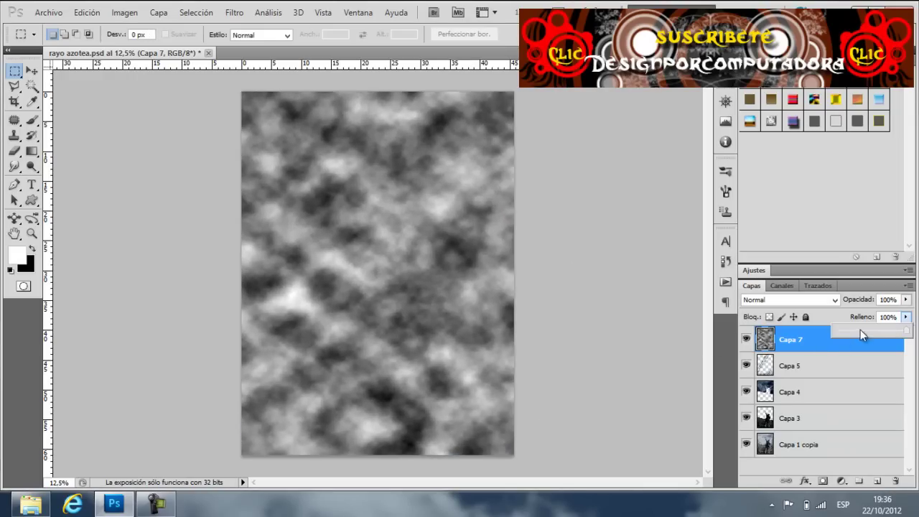
drag(875, 329, 858, 334)
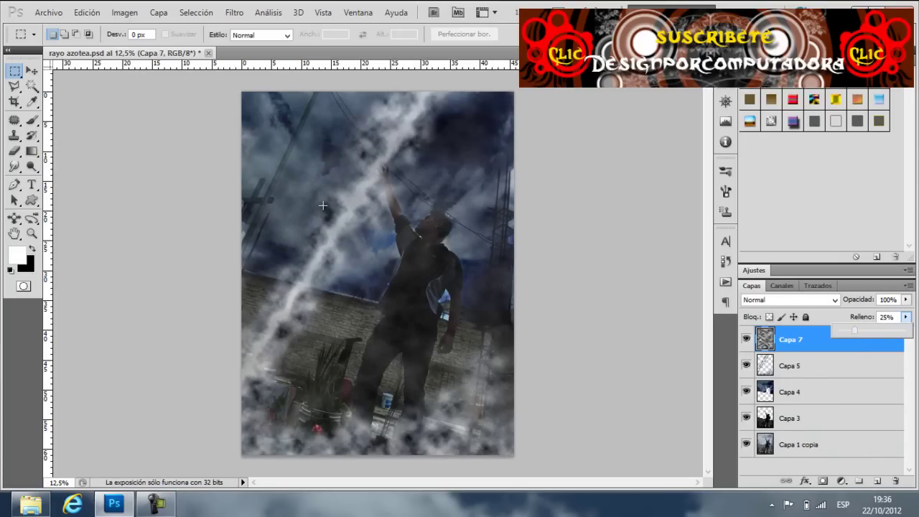
click(809, 366)
click(905, 316)
click(878, 332)
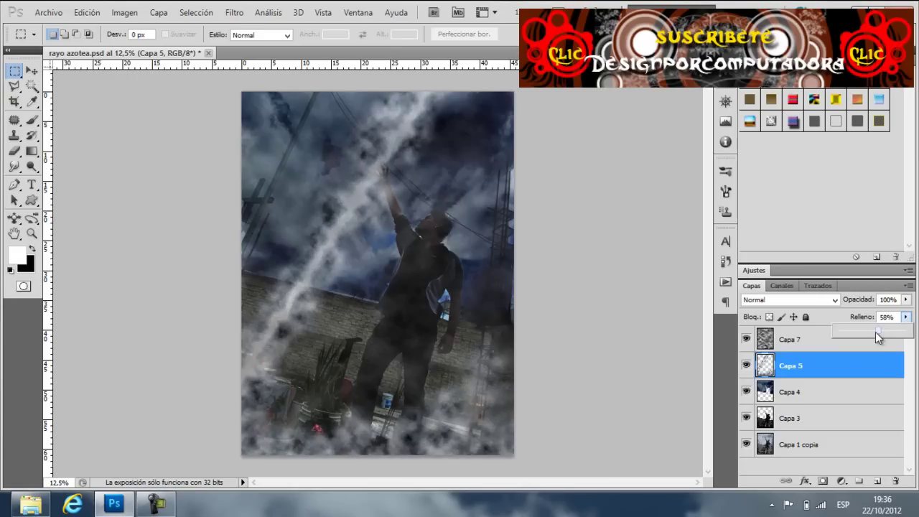
Step: Add a new layer Capa 8 above Capa 7 filled with solid black
click(783, 340)
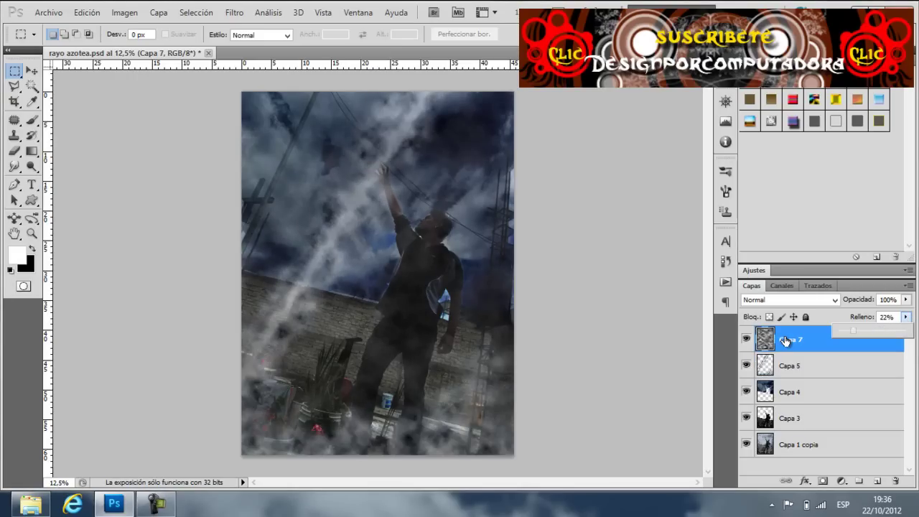
click(877, 481)
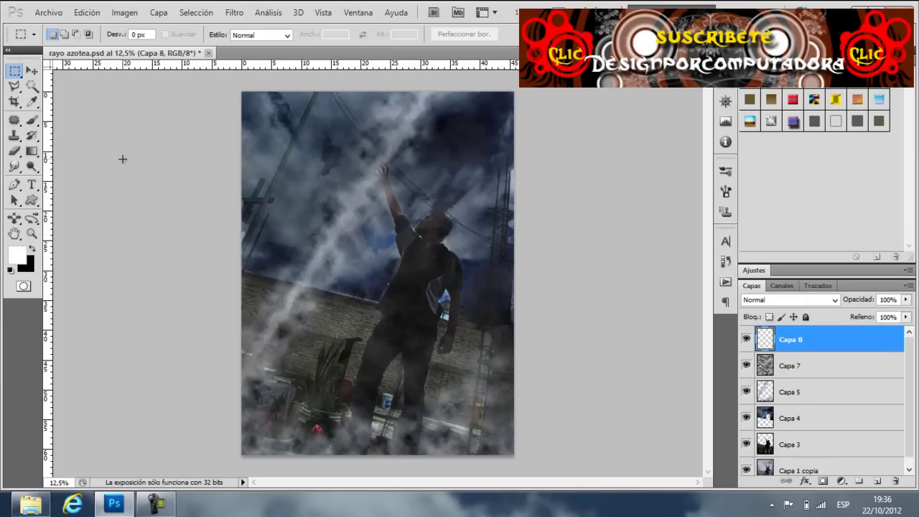
key(ctrl+BackSpace)
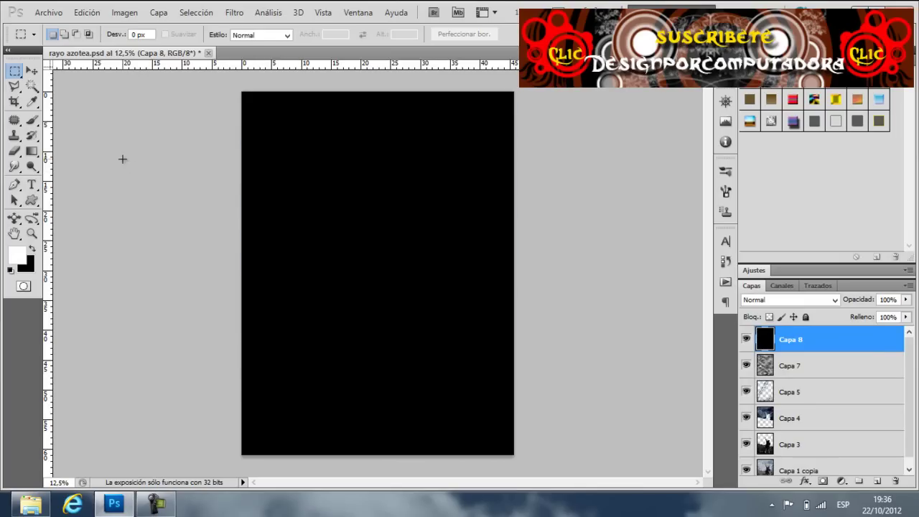
Step: Apply Añadir ruido at 400% monochrome to the black Capa 8
click(232, 14)
mouse_move(244, 224)
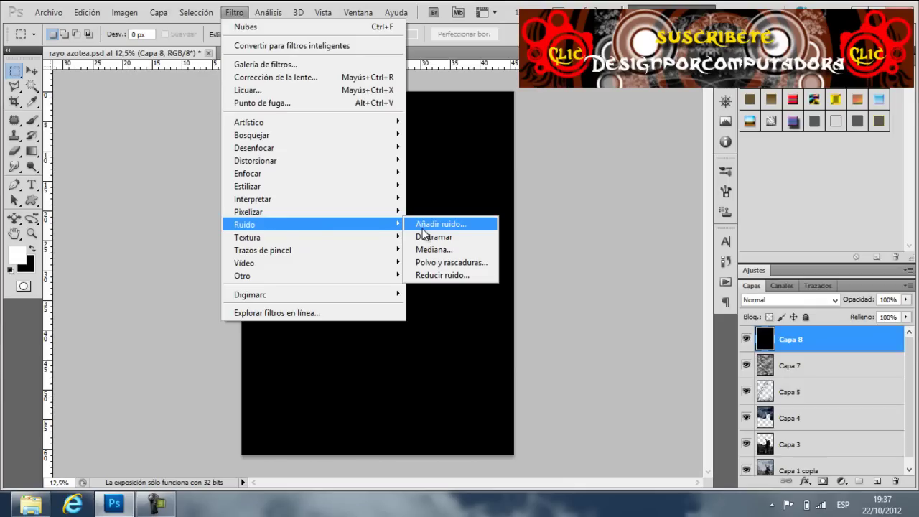
click(423, 226)
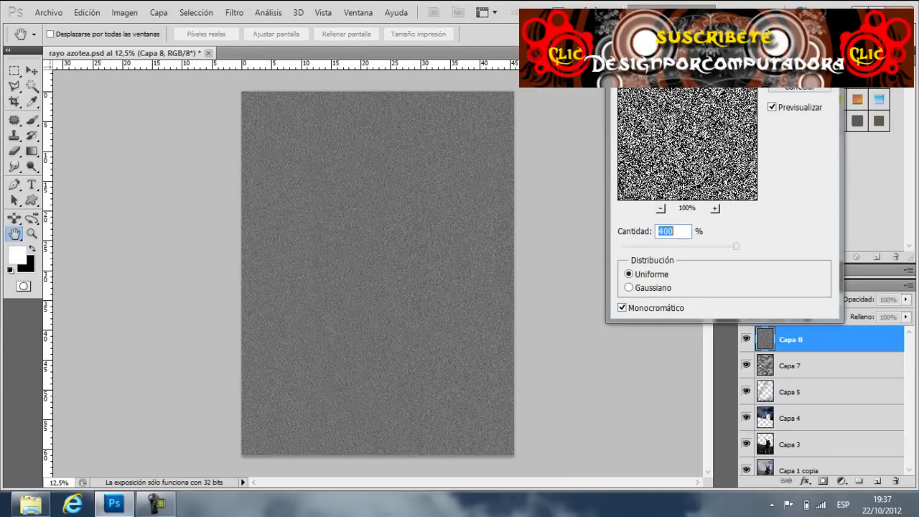
click(799, 70)
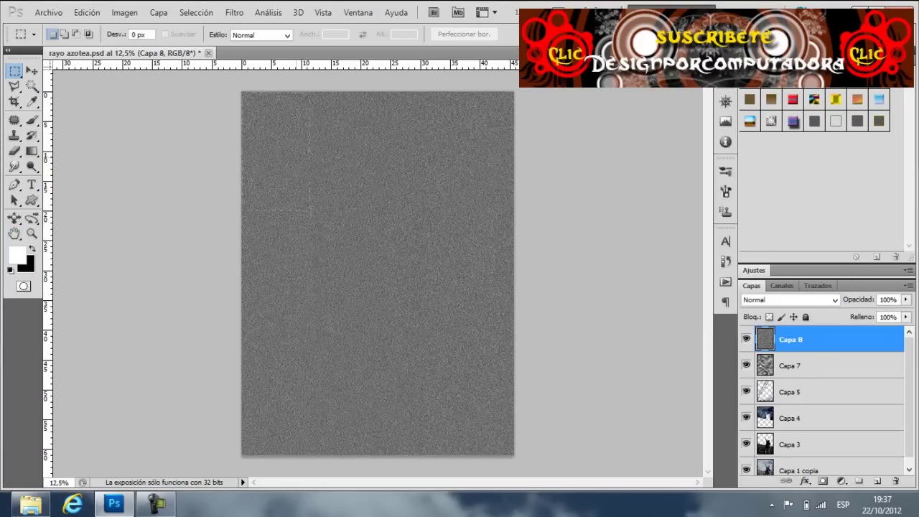
Step: Copy a noise patch to Capa 9, delete Capa 8, and stretch Capa 9 over the canvas
key(ctrl+j)
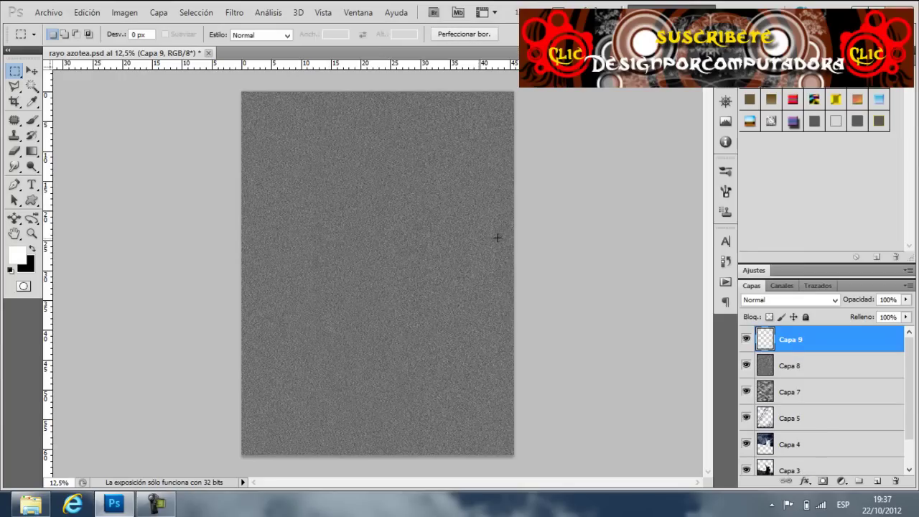
drag(855, 361, 895, 480)
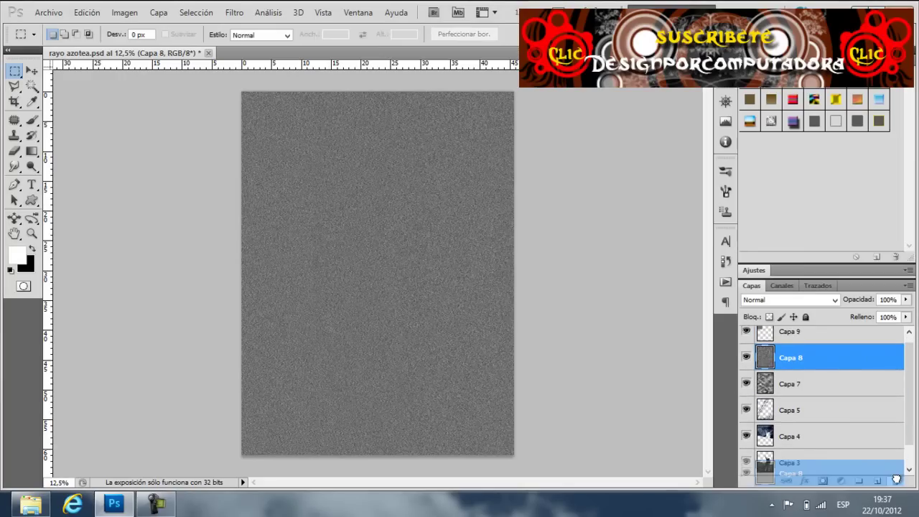
click(773, 332)
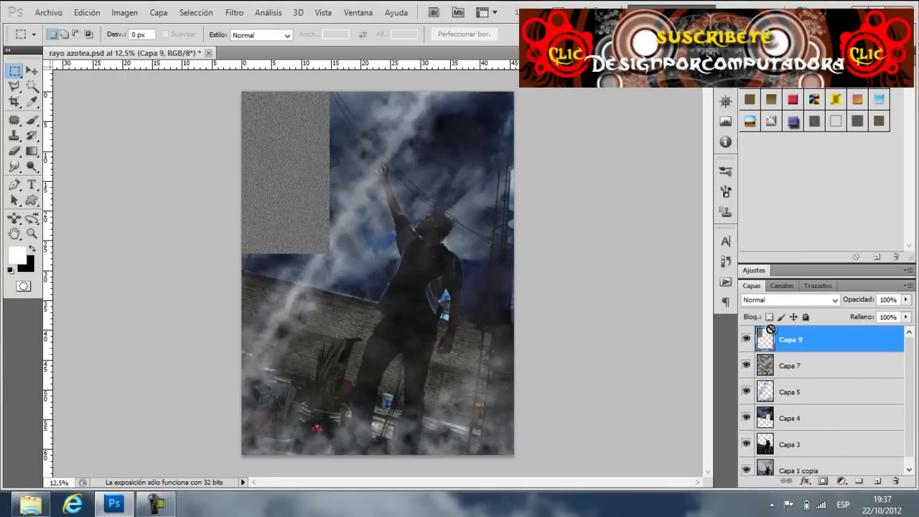
key(ctrl+t)
drag(329, 172, 517, 178)
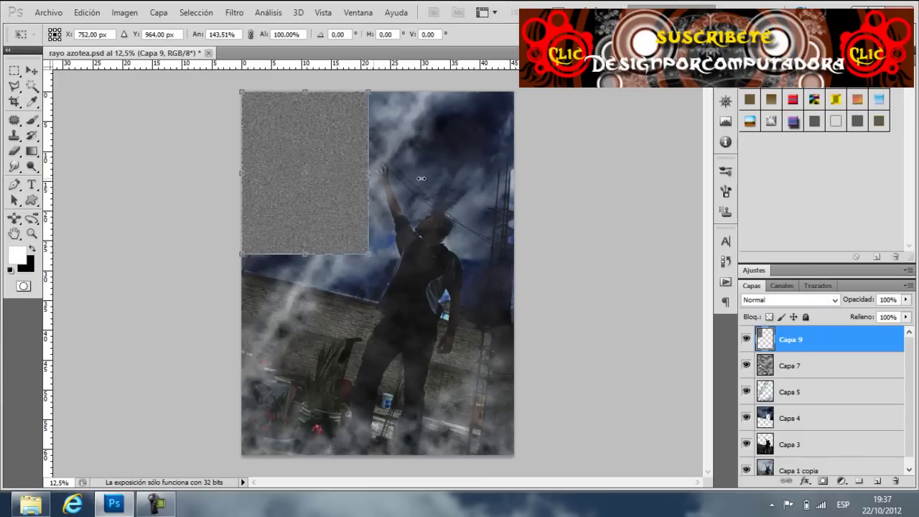
drag(377, 254, 388, 454)
key(Return)
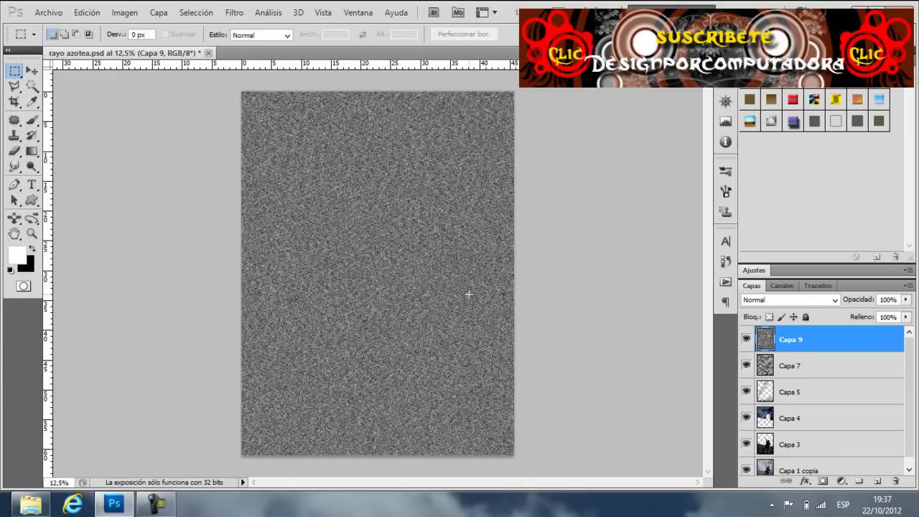
Step: Apply Desenfoque de movimiento to Capa 9 with angle -32 and distance 452
click(234, 13)
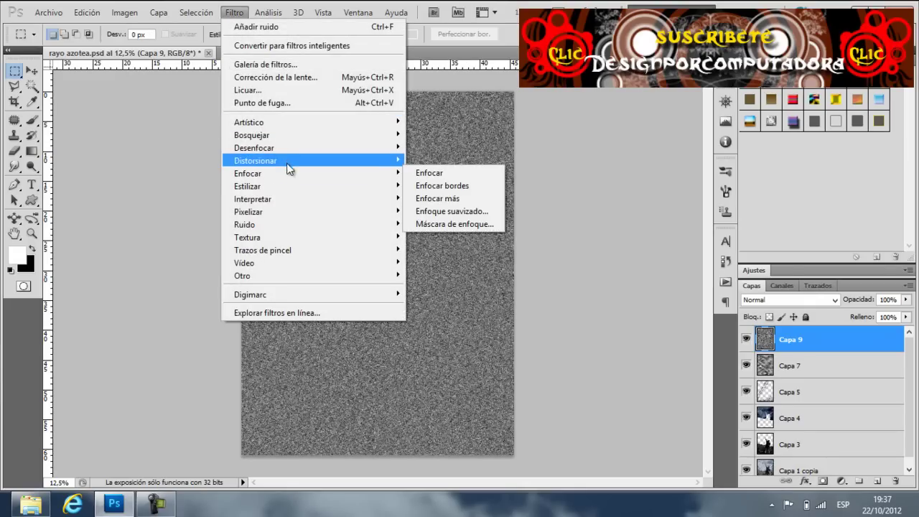
mouse_move(254, 148)
click(507, 199)
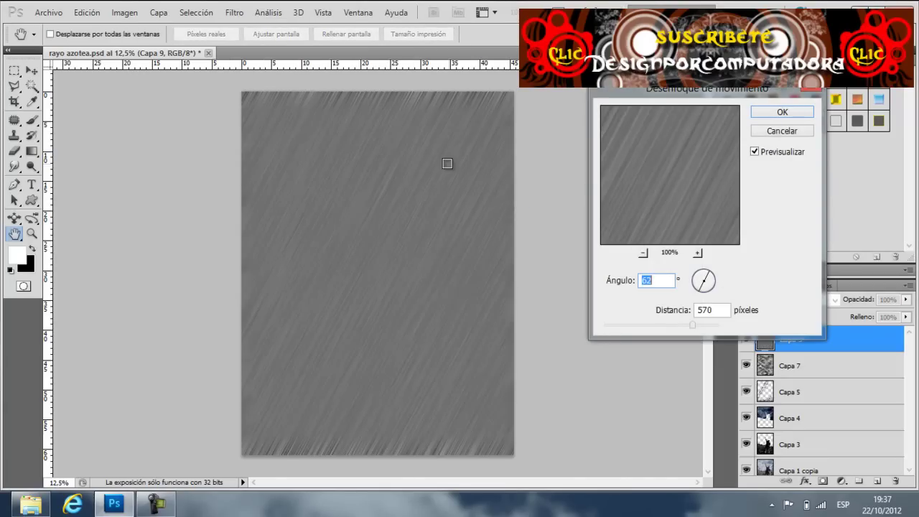
drag(709, 272, 712, 285)
mouse_move(692, 325)
mouse_down()
mouse_move(720, 326)
mouse_move(682, 327)
mouse_up()
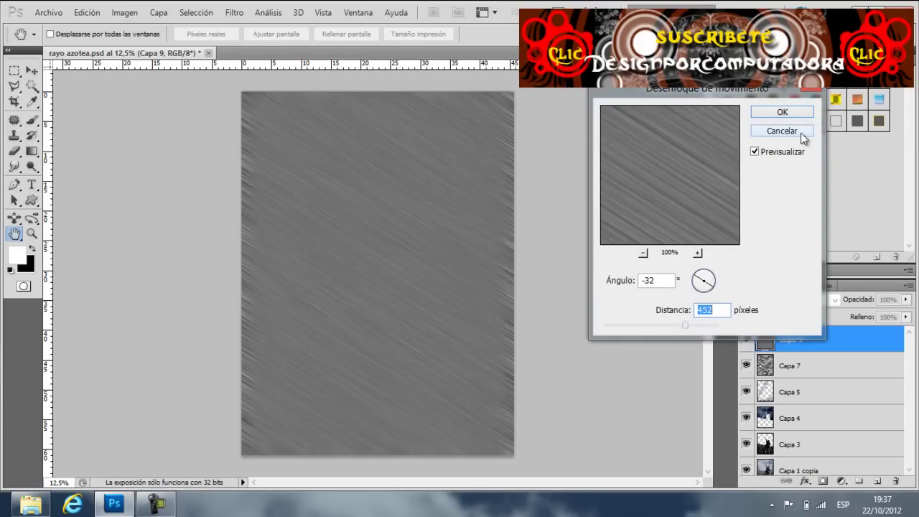
click(783, 112)
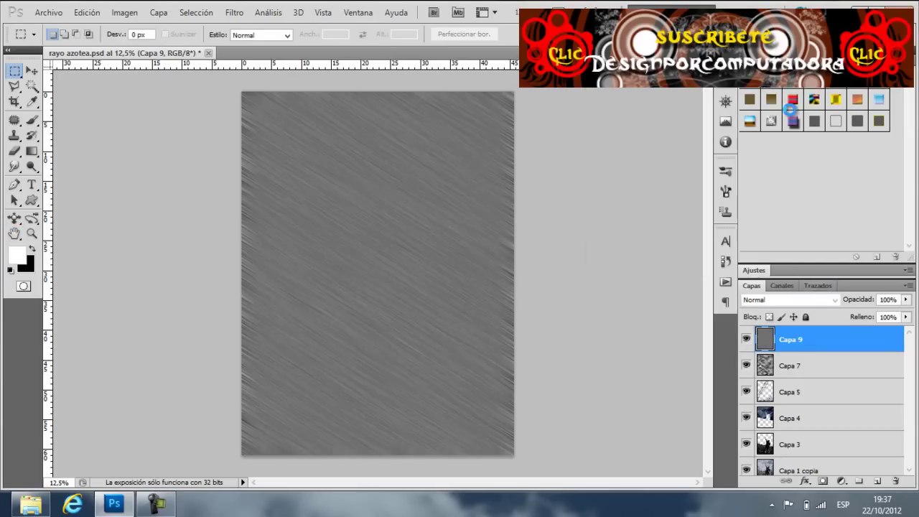
Step: Darken the streak layer's shadows and midtones with Levels
key(ctrl+l)
drag(718, 198, 740, 198)
drag(632, 198, 661, 198)
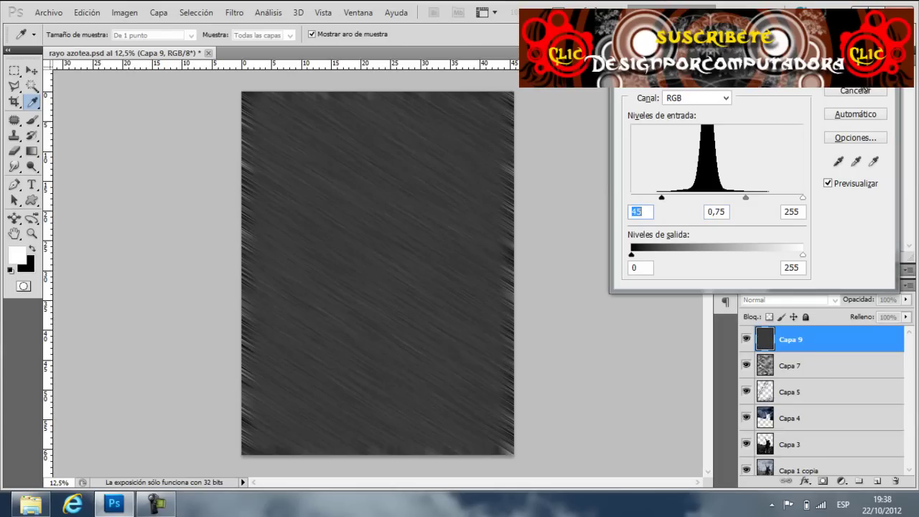
key(Return)
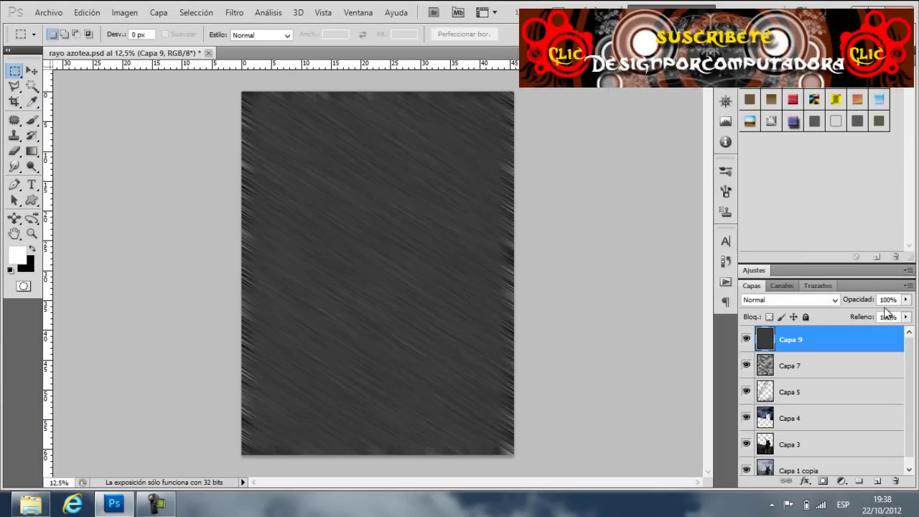
Step: Set the streak layer's fill to 25%, hide it, and select Capa 7
click(907, 317)
drag(901, 332, 860, 329)
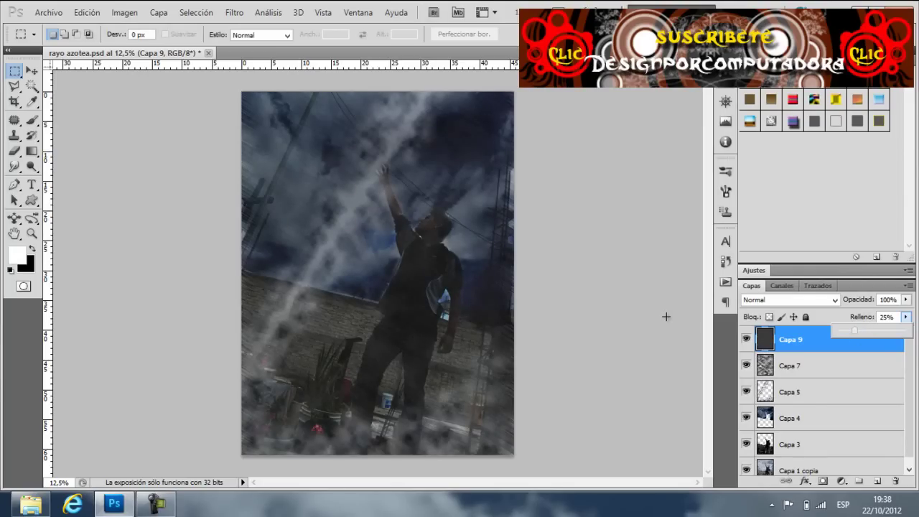
click(746, 338)
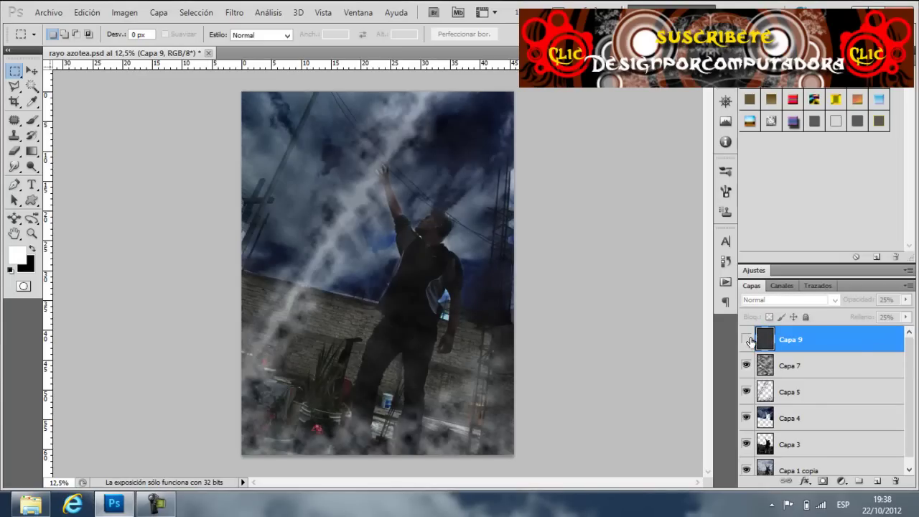
click(768, 371)
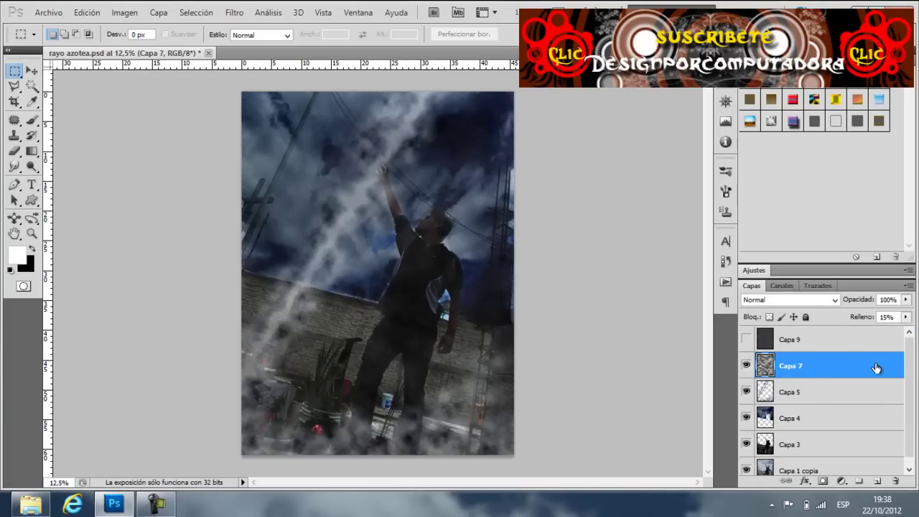
Step: Merge visible layers into Capa 7 and apply Brillo/contraste with Contraste 59
key(ctrl+shift+e)
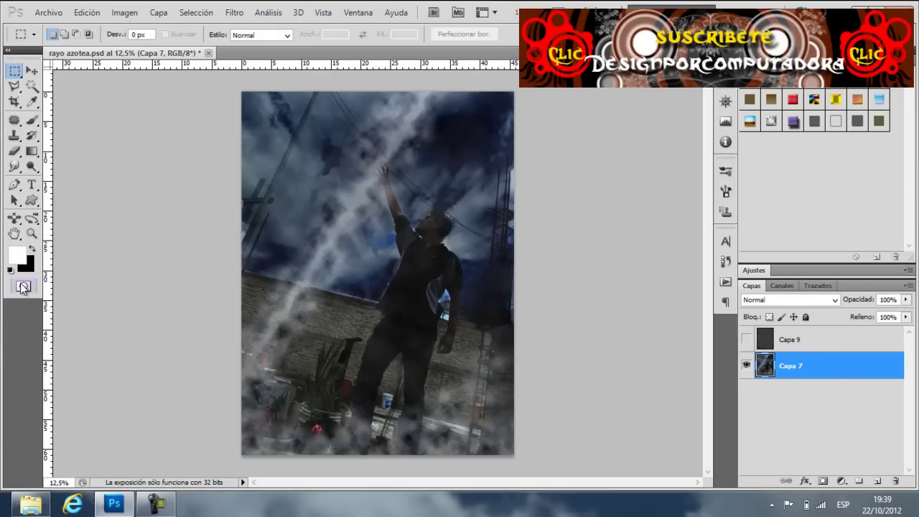
click(125, 13)
mouse_move(134, 46)
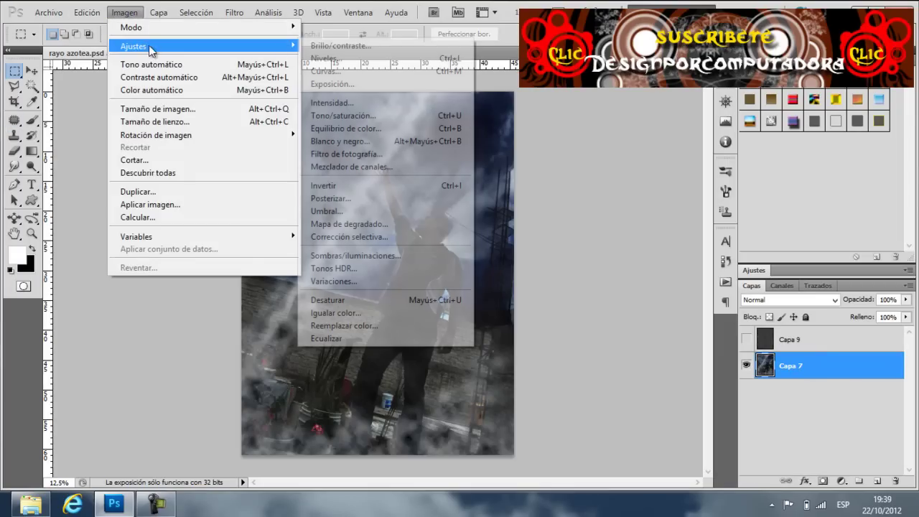
click(335, 45)
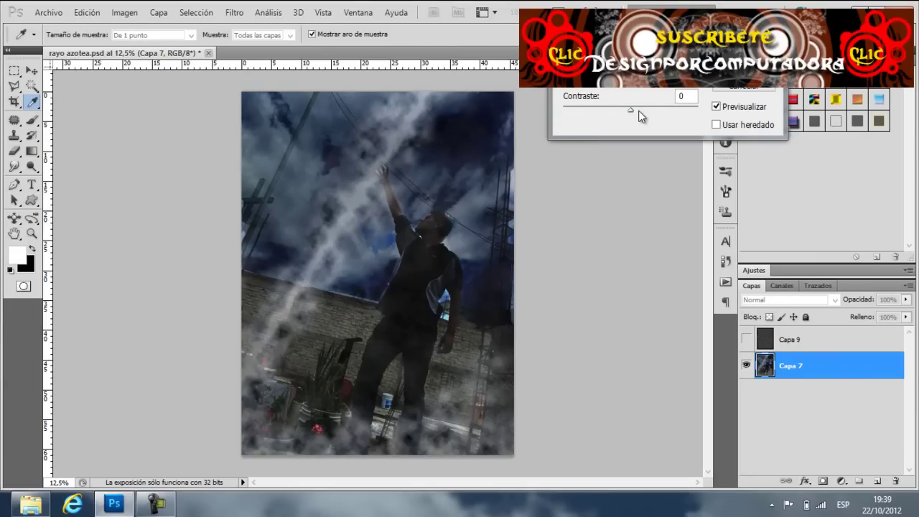
drag(632, 110, 670, 110)
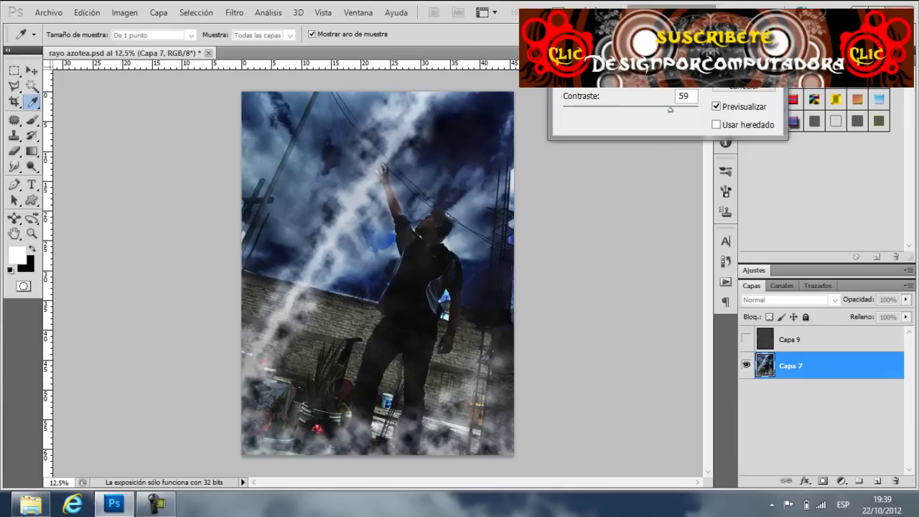
click(743, 69)
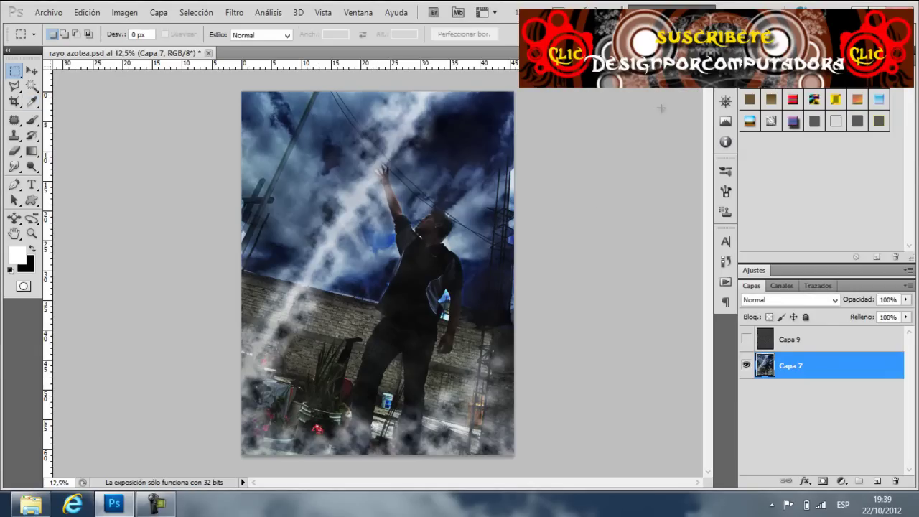
Step: Show the streak layer Capa 9 again and set its fill to about half
click(747, 341)
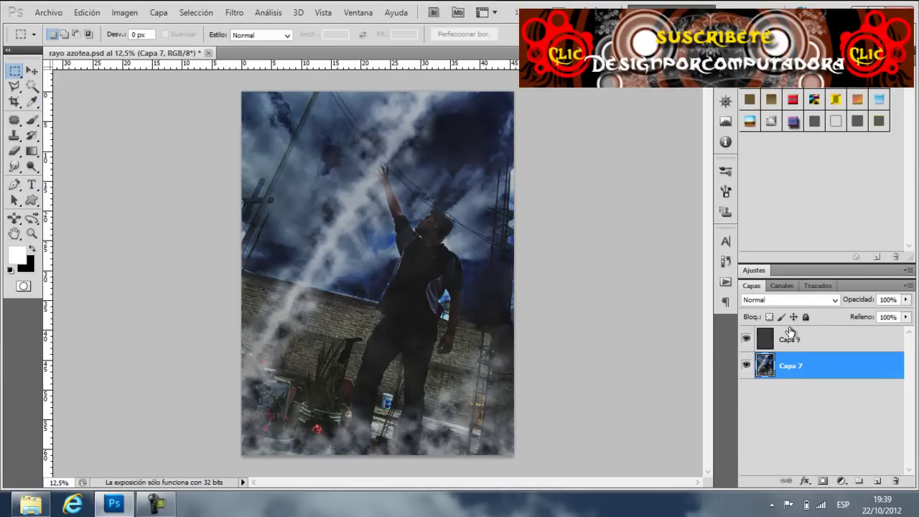
click(849, 336)
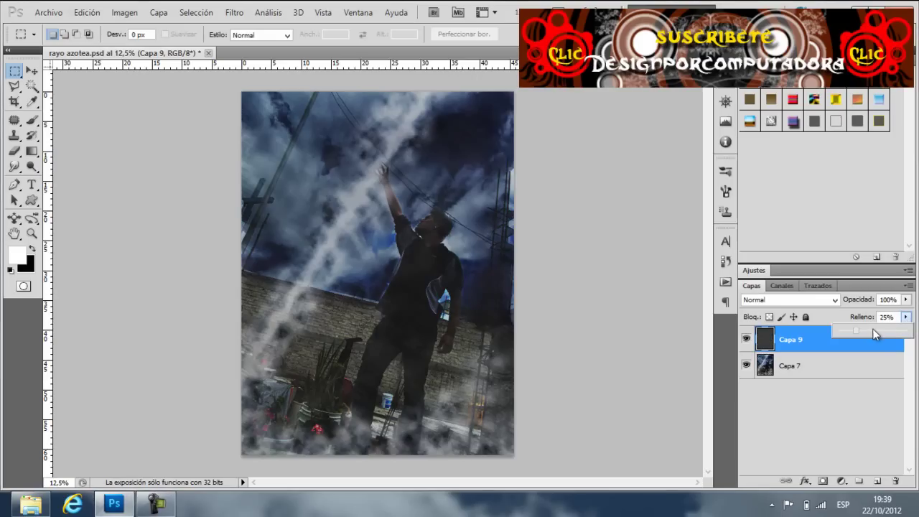
drag(905, 316, 878, 330)
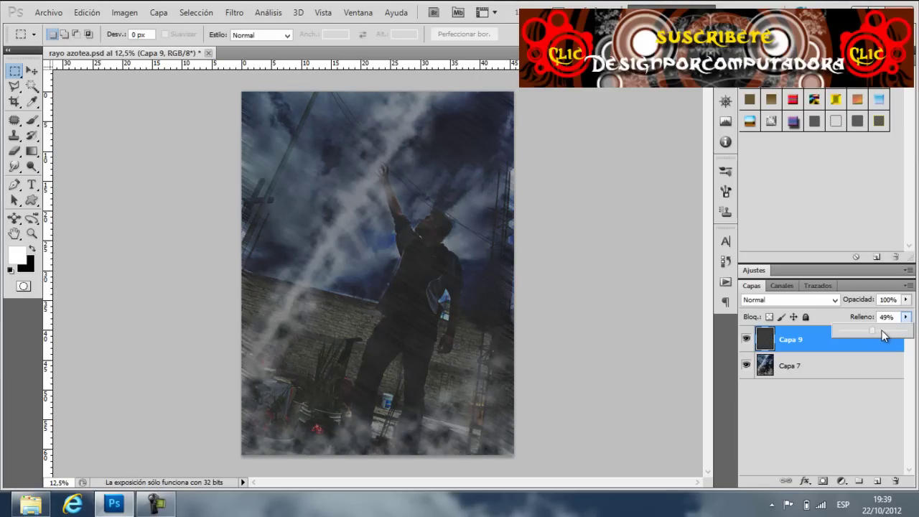
click(16, 71)
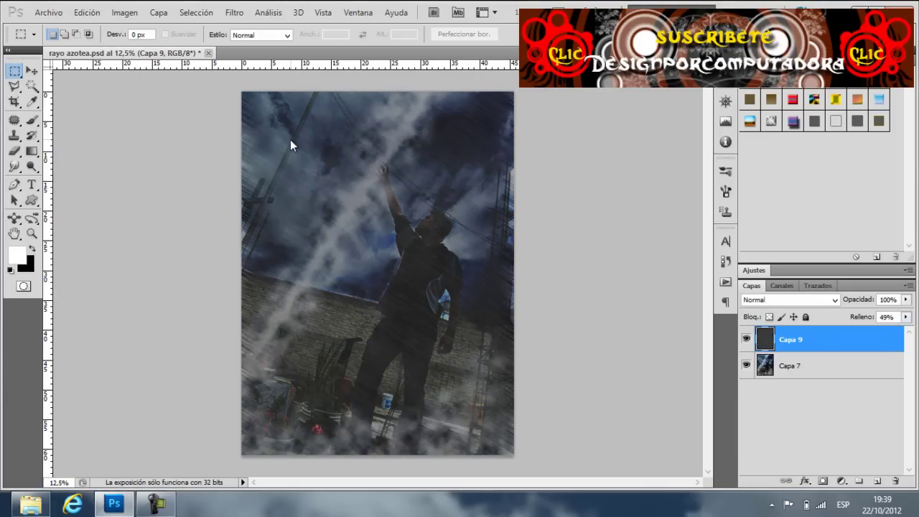
Step: Move a top-left rectangle of streaks into new layer Capa 10 and delete Capa 9
drag(242, 92, 331, 257)
key(ctrl+d)
key(ctrl+shift+alt+n)
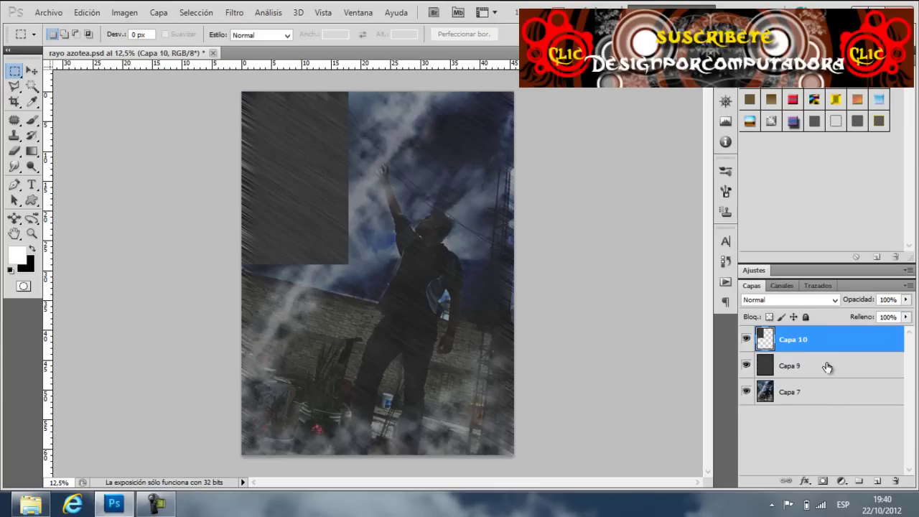
drag(826, 365, 895, 479)
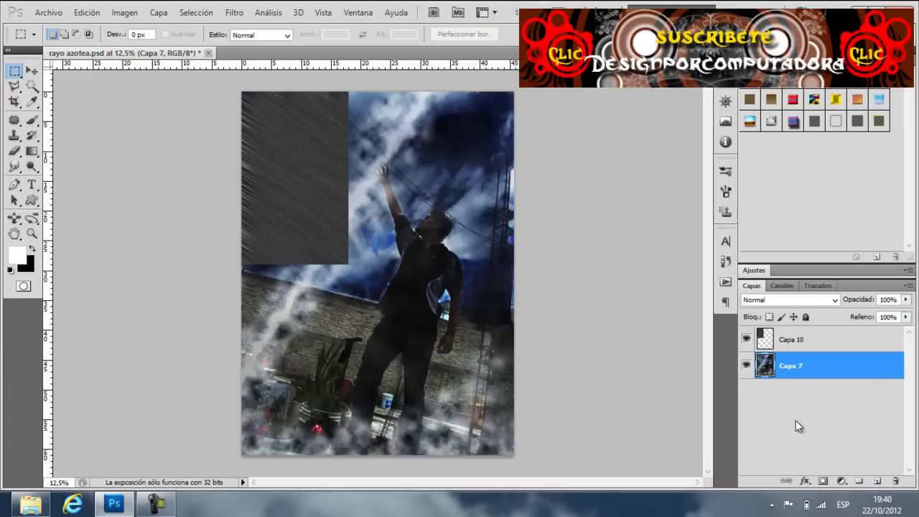
Step: Stretch Capa 10's streaks over the whole canvas, set fill to 37%, and hide it
click(801, 339)
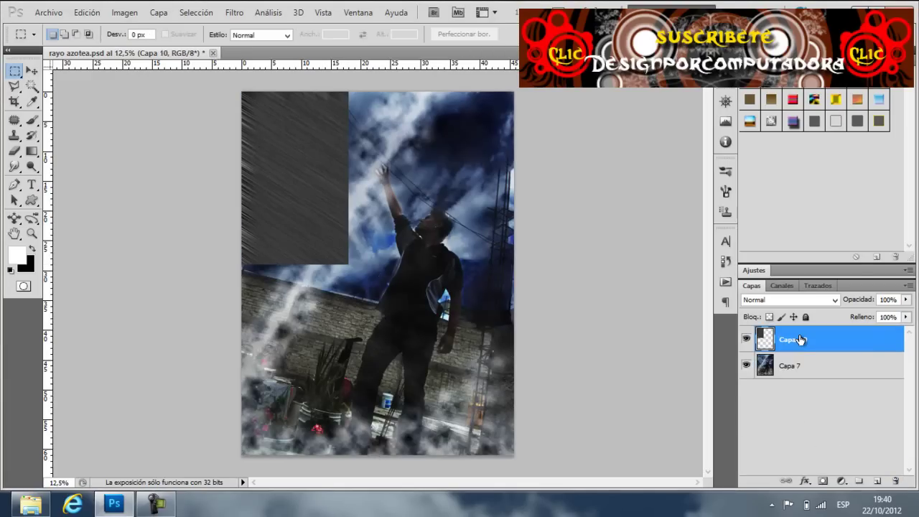
key(ctrl+t)
drag(348, 178, 514, 197)
drag(369, 264, 378, 455)
key(Return)
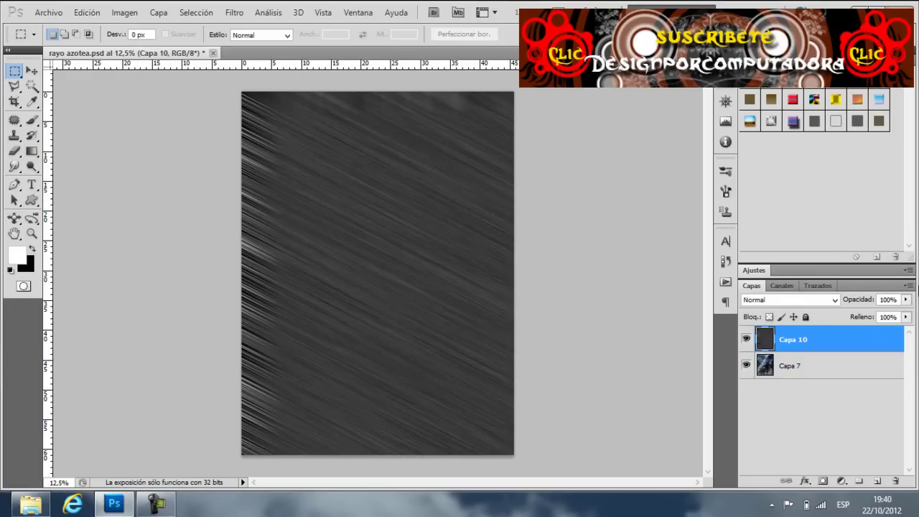
click(906, 317)
drag(901, 332, 863, 331)
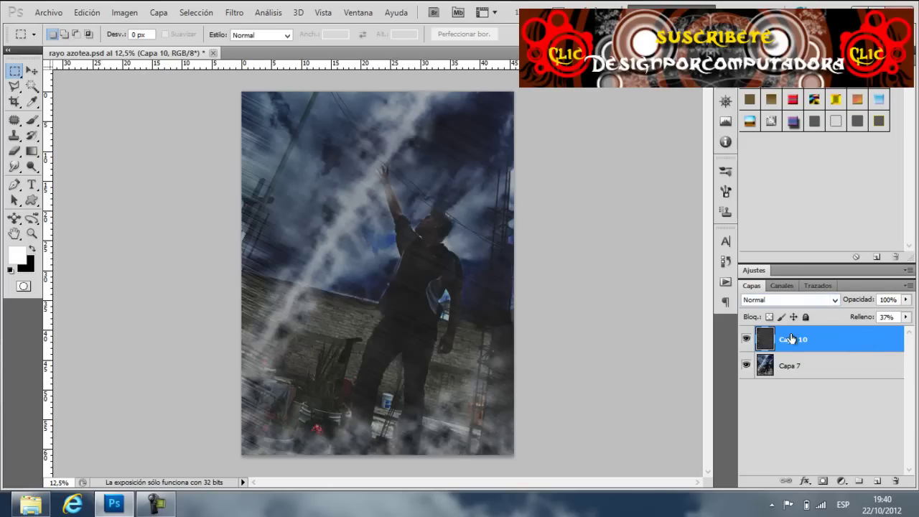
click(749, 340)
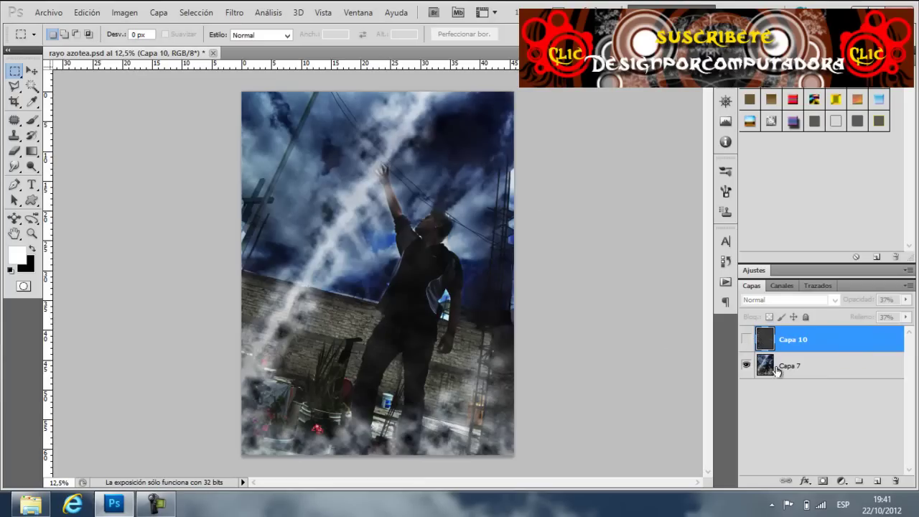
Step: Try and cancel Levels, Tono/saturación and a contrast-74 preview on Capa 7, then minimise Photoshop
click(770, 367)
key(ctrl+l)
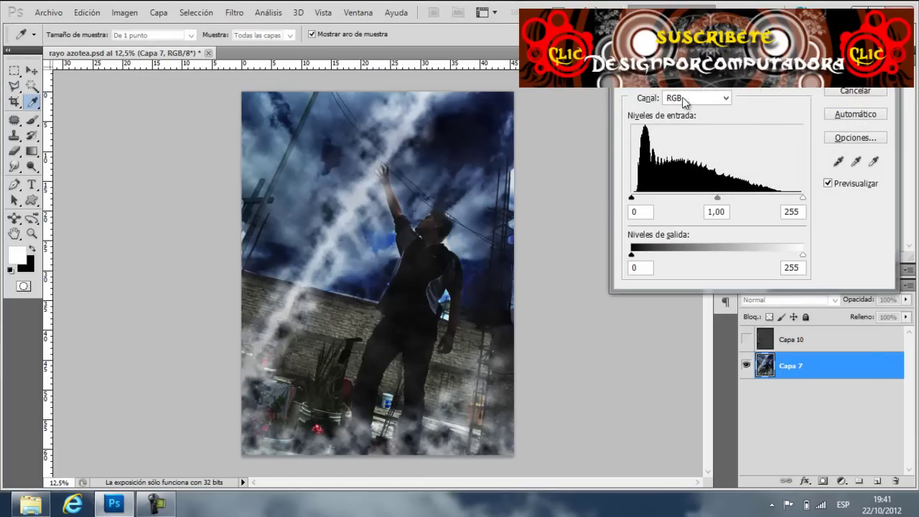
key(Escape)
key(ctrl+u)
click(824, 306)
click(124, 12)
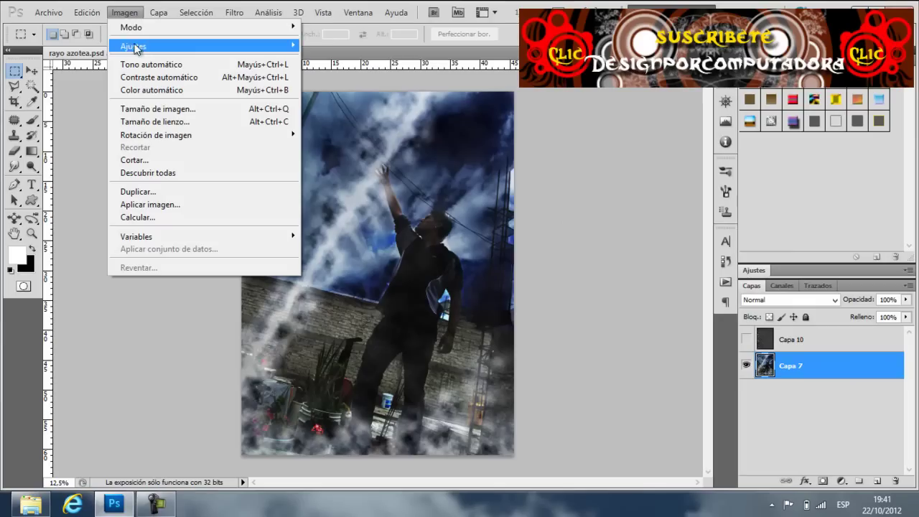
click(338, 45)
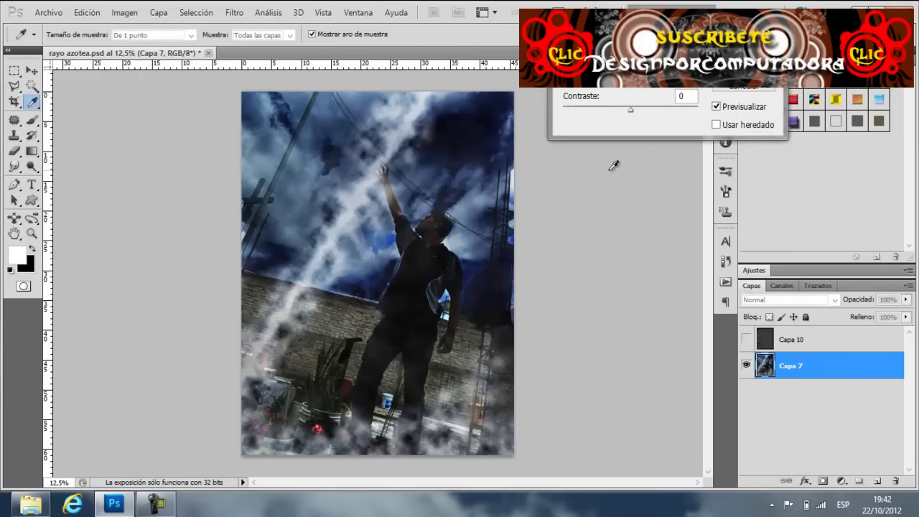
drag(636, 114, 680, 109)
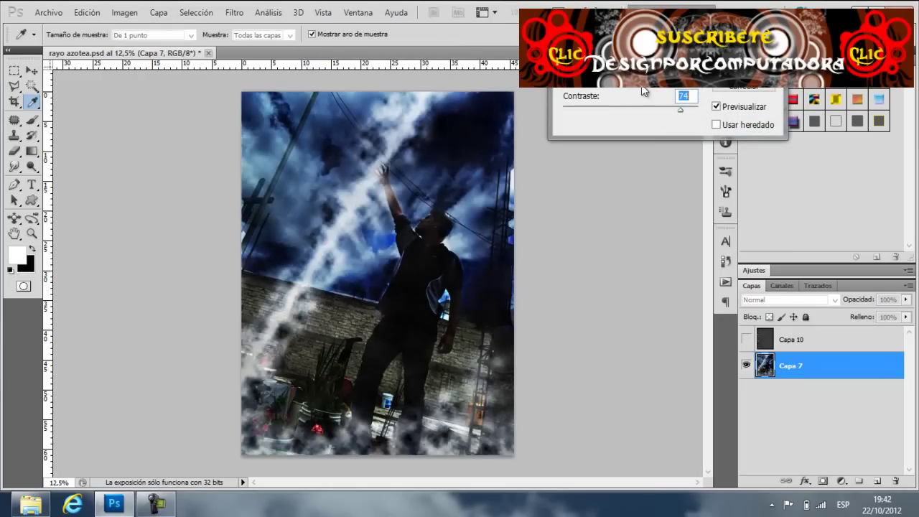
click(726, 89)
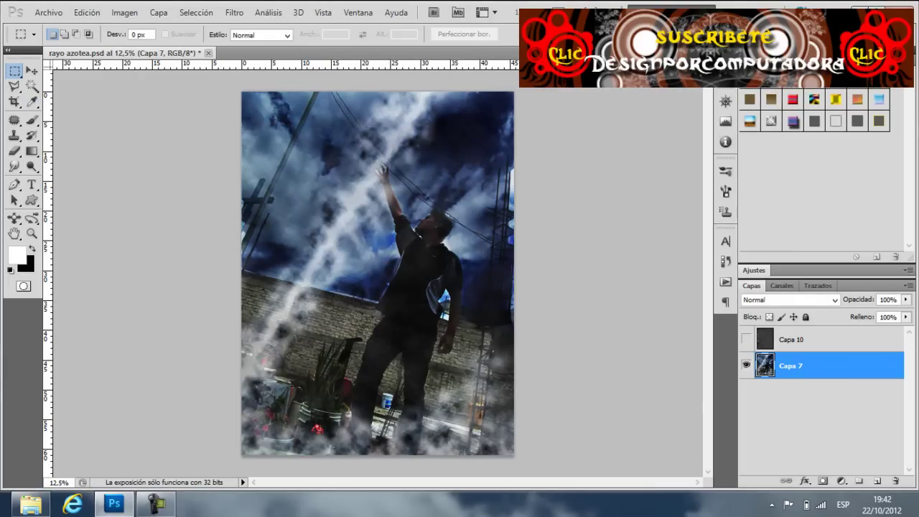
click(877, 6)
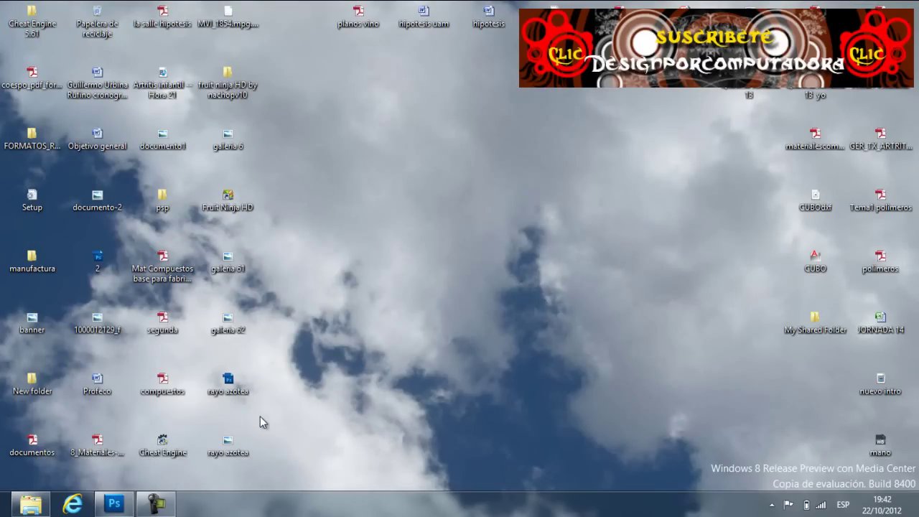
Step: Open the finished rayo azotea image from the desktop in Windows Photo Viewer
click(221, 449)
double_click(221, 449)
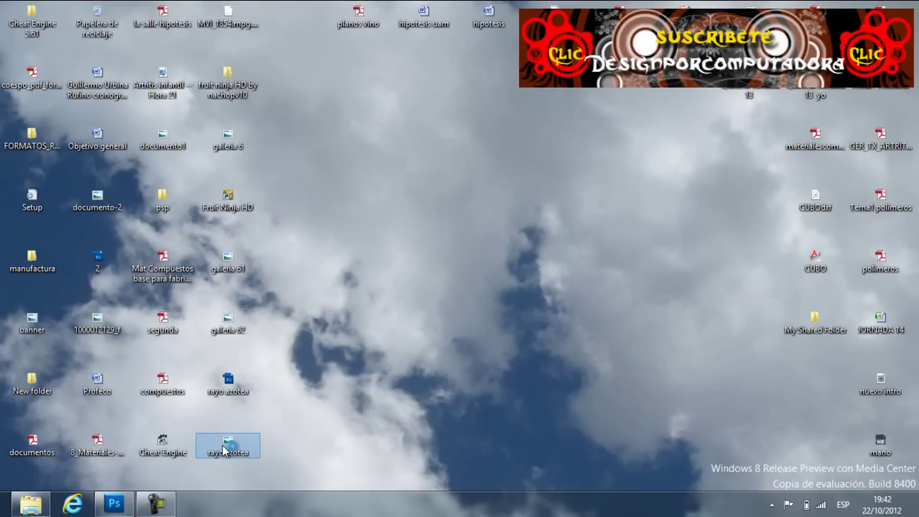